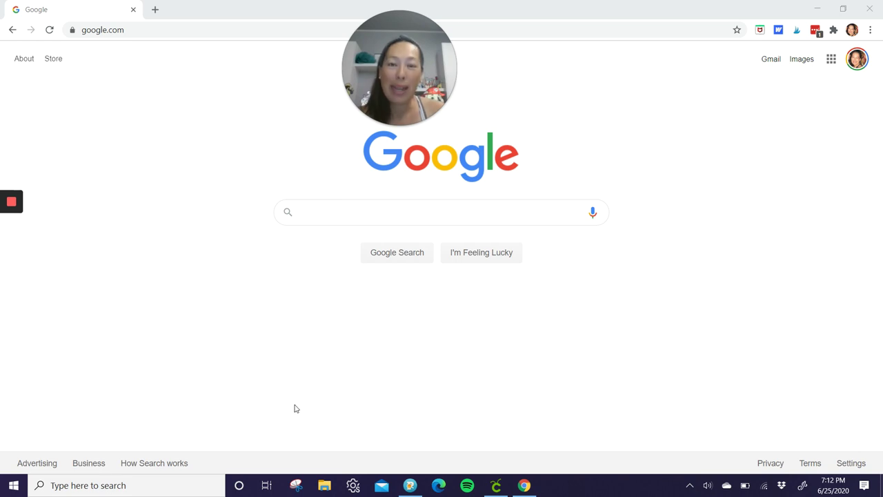
Step: Search Google for 'font pad lab', open the FontLab Pad page and enter an e-mail address
click(302, 212)
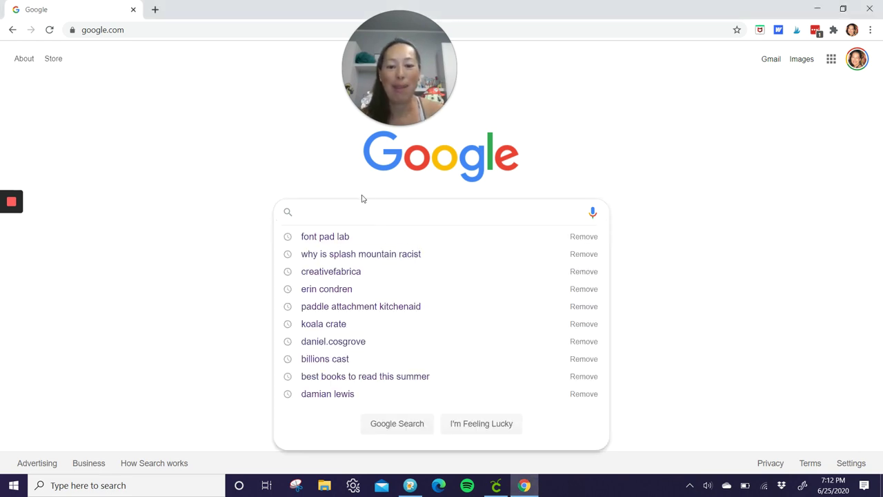
text(font pad lab)
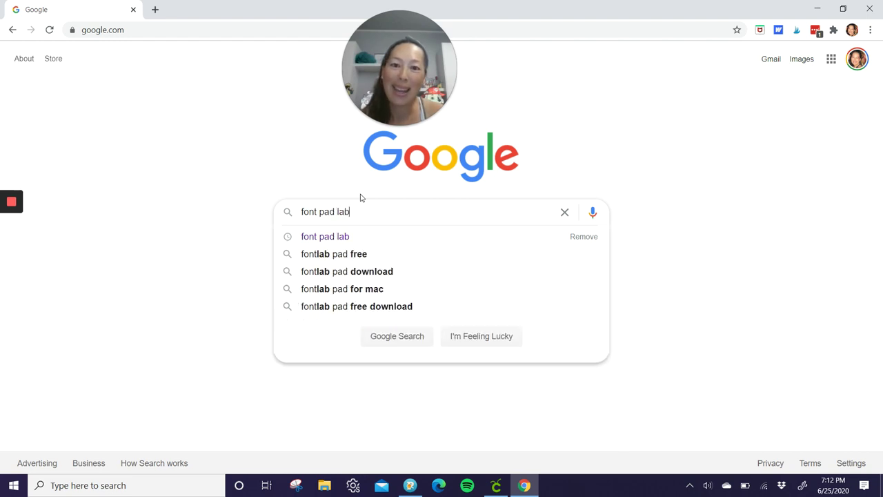
key(Return)
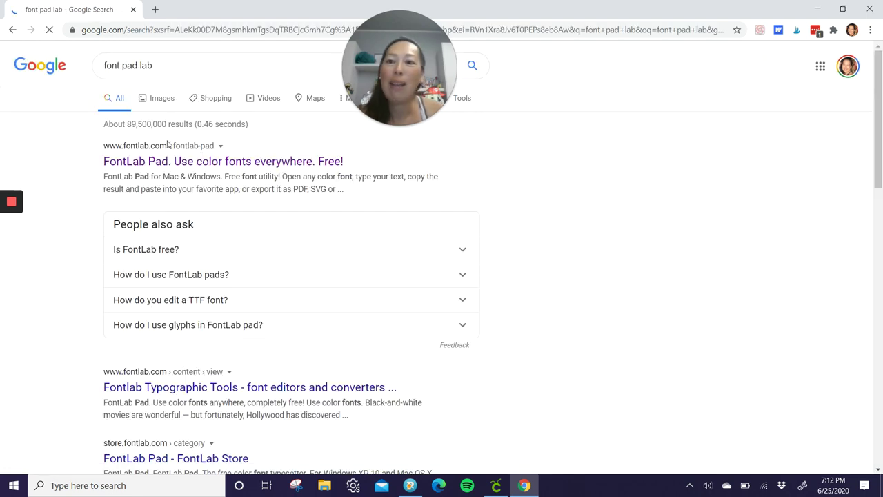
click(163, 162)
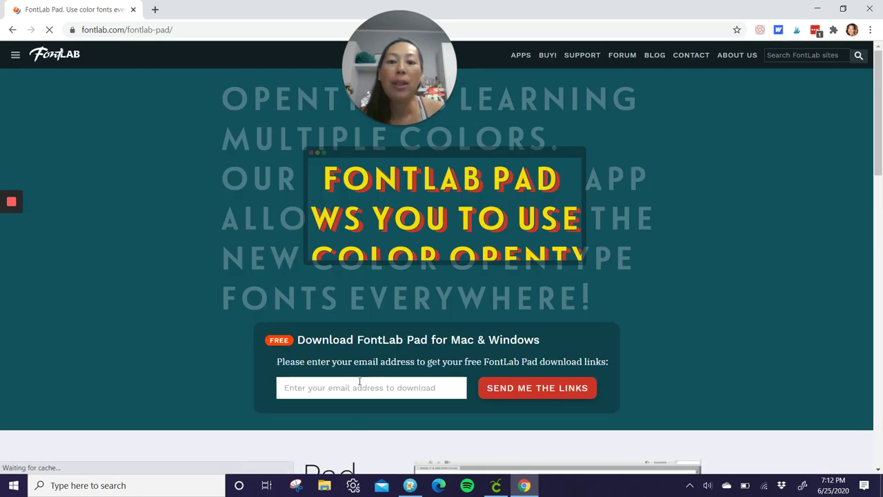
click(358, 387)
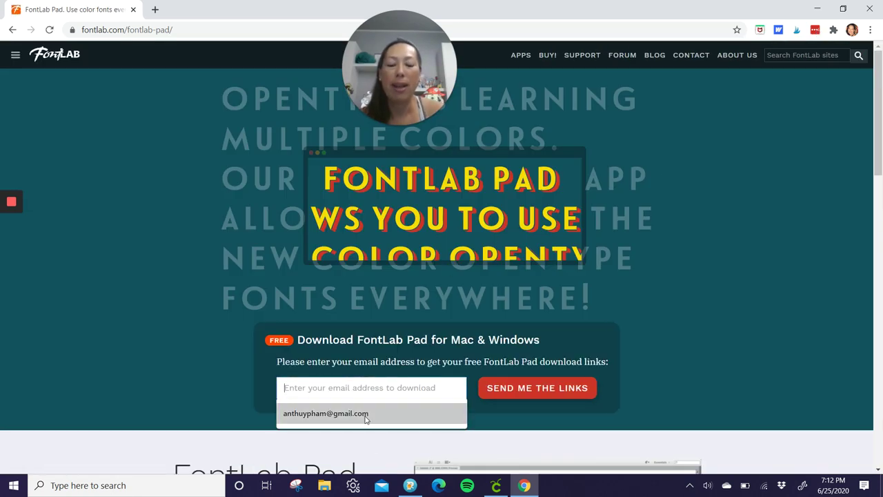
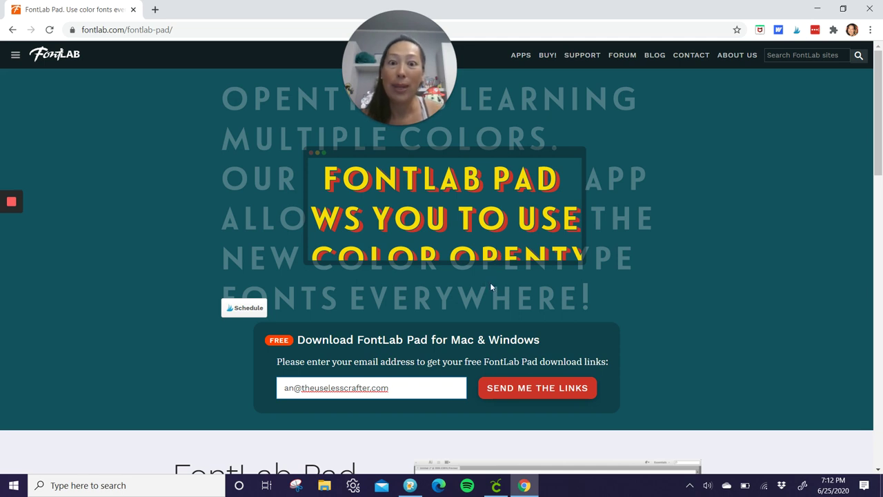
Step: Load the recent Floristya-2599677.zip font from File > Recent Fonts in FontLab Pad
click(410, 486)
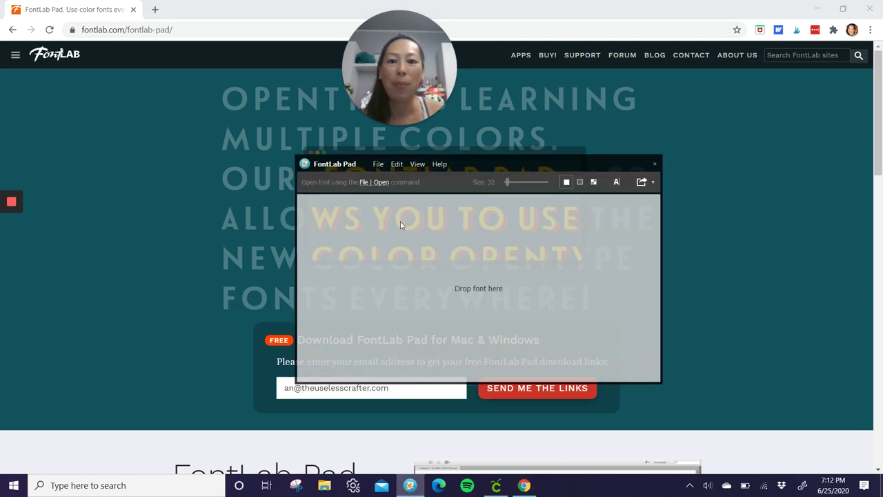
click(379, 165)
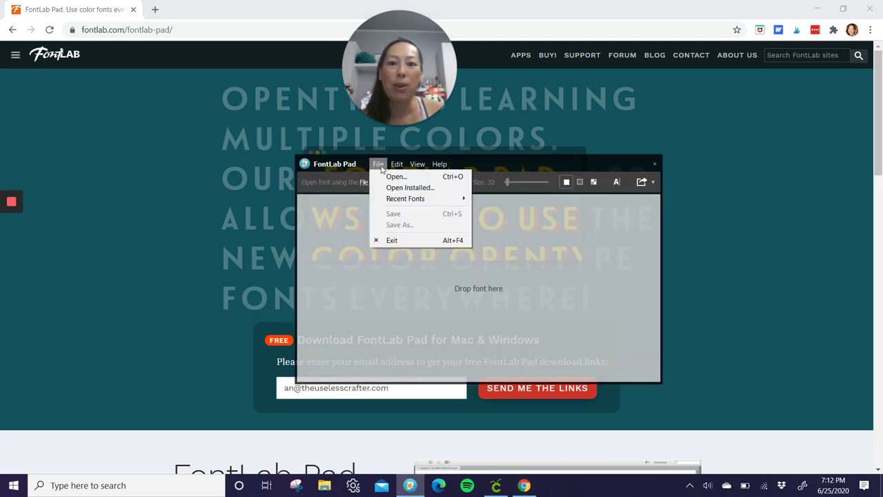
mouse_move(385, 200)
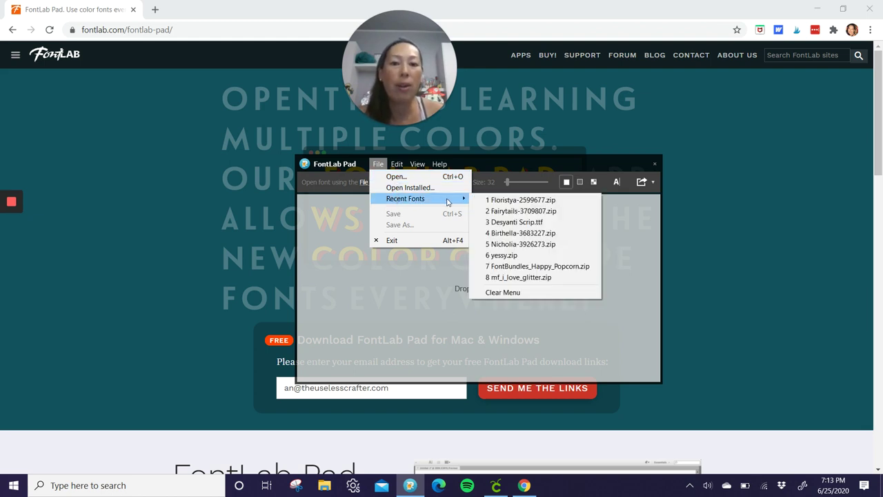
click(551, 201)
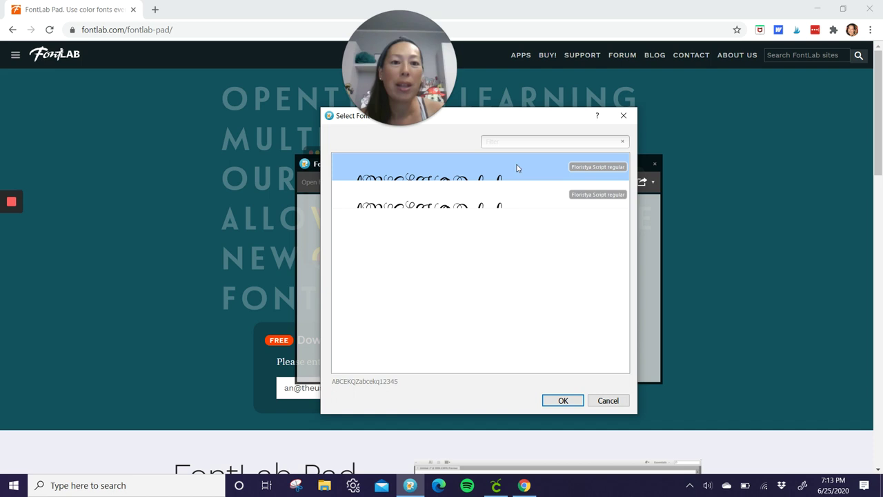
Step: Confirm Floristya Script regular and replace the sample word with 'Haley'
click(563, 400)
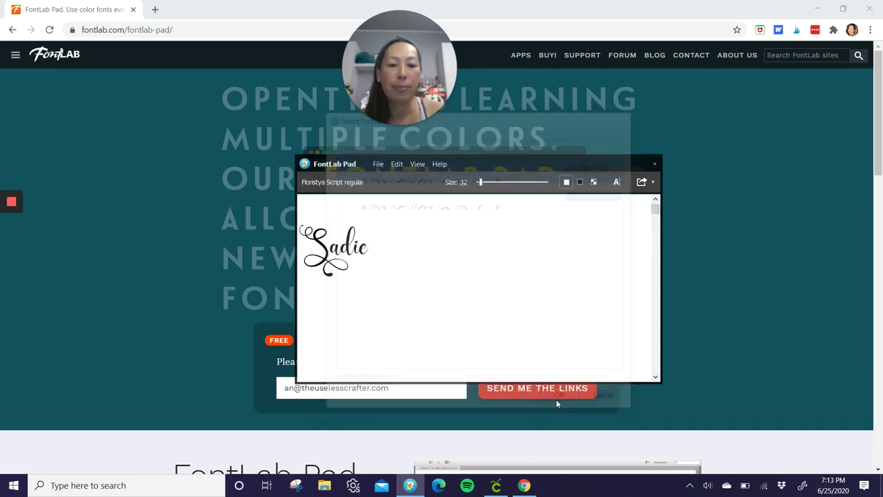
drag(414, 253, 108, 236)
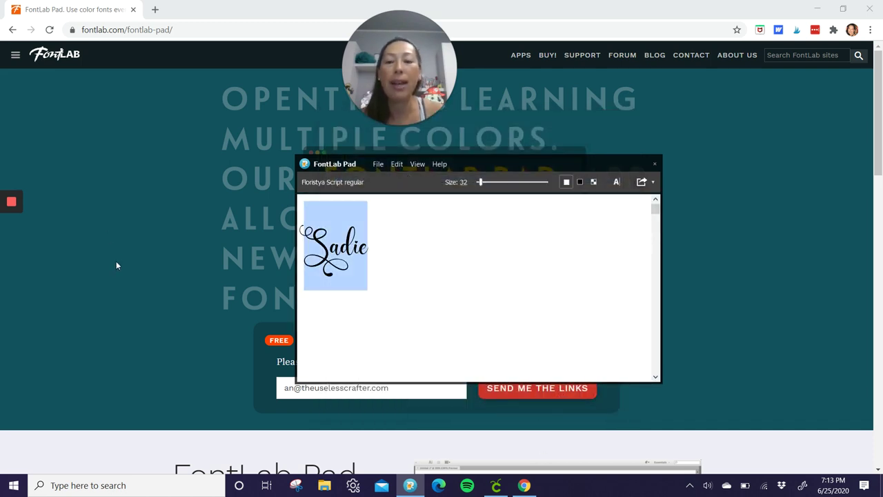
text(Charlotte)
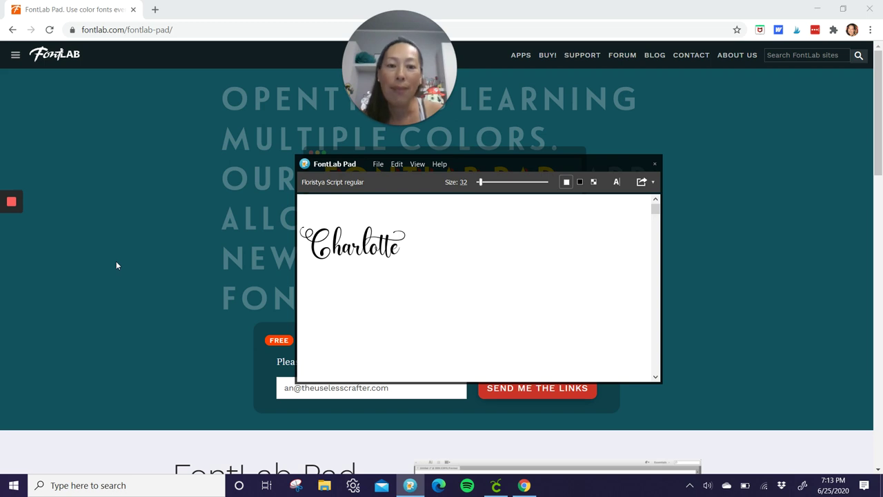
key(BackSpace)
key(BackSpace)
key(BackSpace)
key(BackSpace)
key(BackSpace)
key(BackSpace)
key(BackSpace)
key(BackSpace)
key(BackSpace)
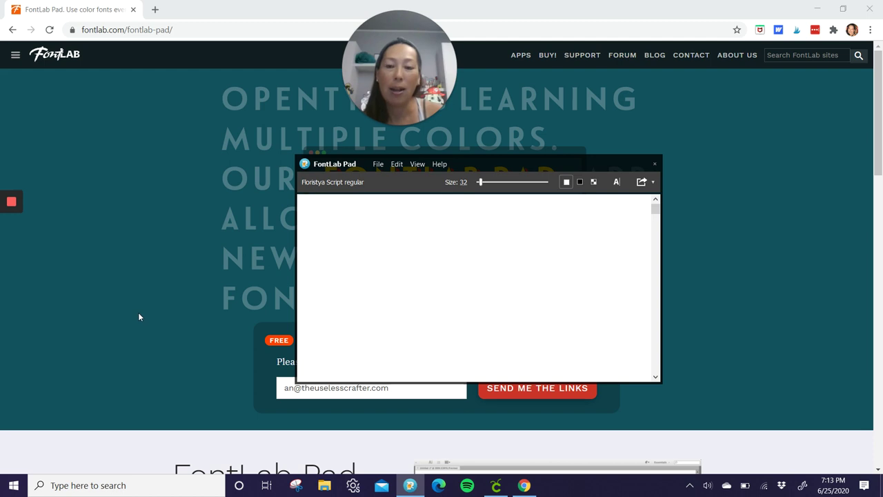
text(Haley)
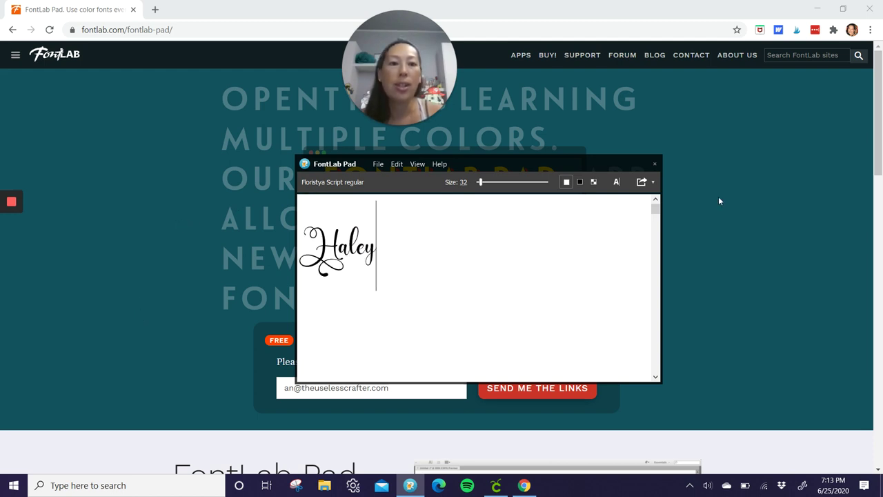
Step: Save the lettering as an SVG on the Desktop with 'Haley demo' added to its name
click(652, 182)
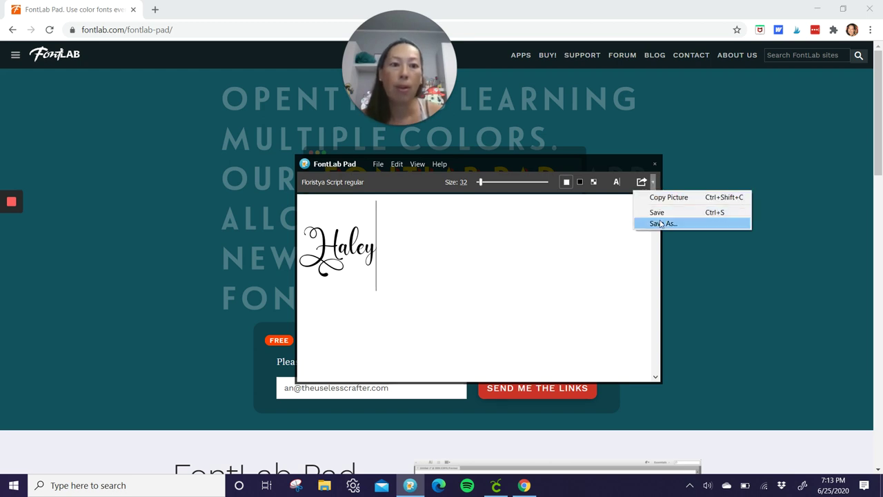
click(661, 223)
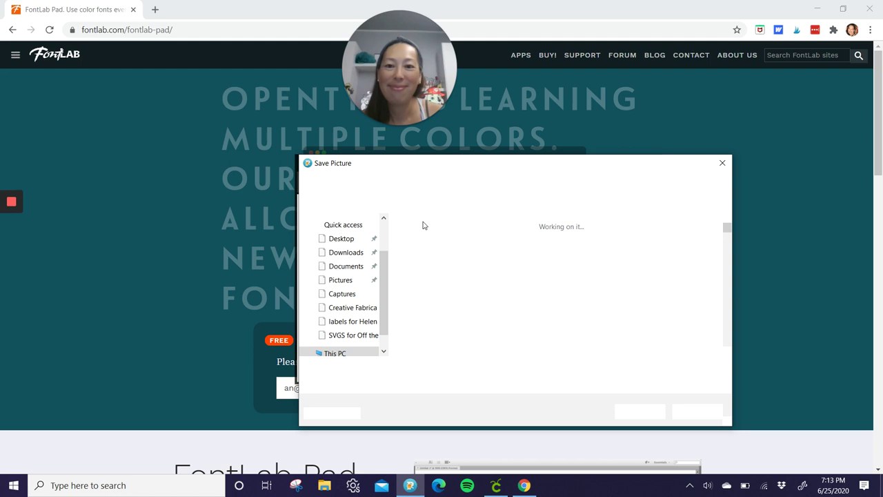
click(512, 366)
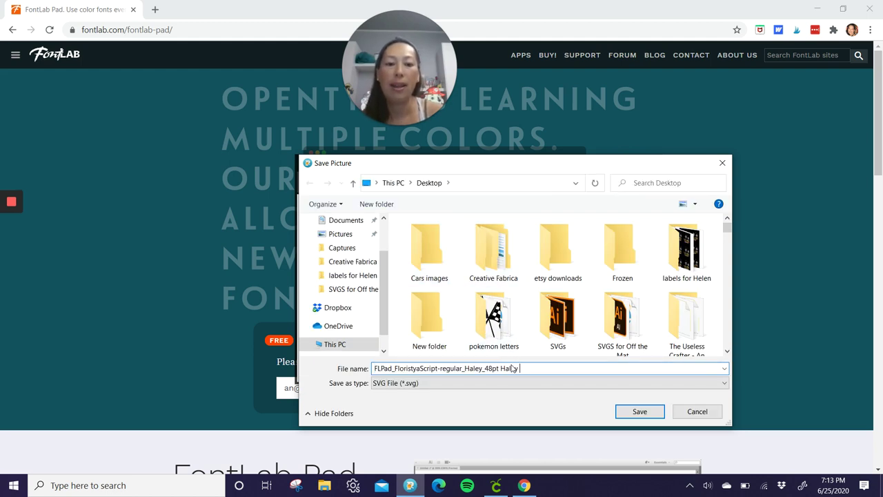
text(Haley demo)
key(Return)
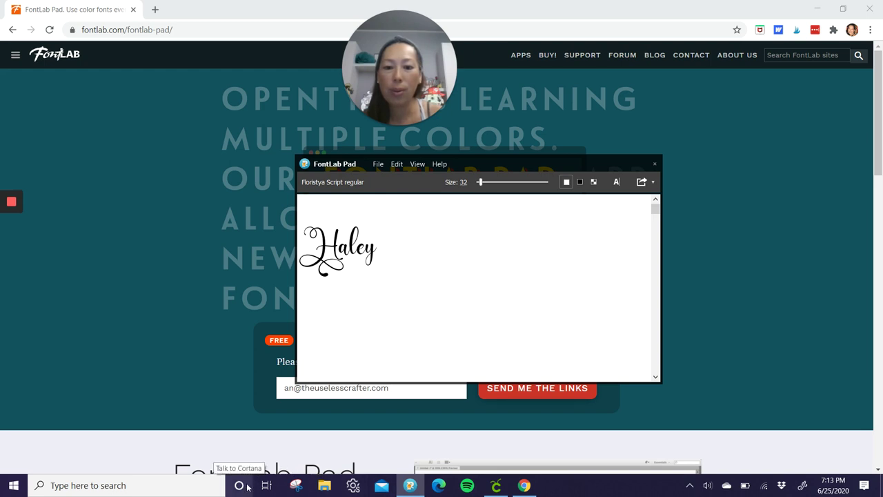
Step: Launch Inkscape from Windows search
click(148, 485)
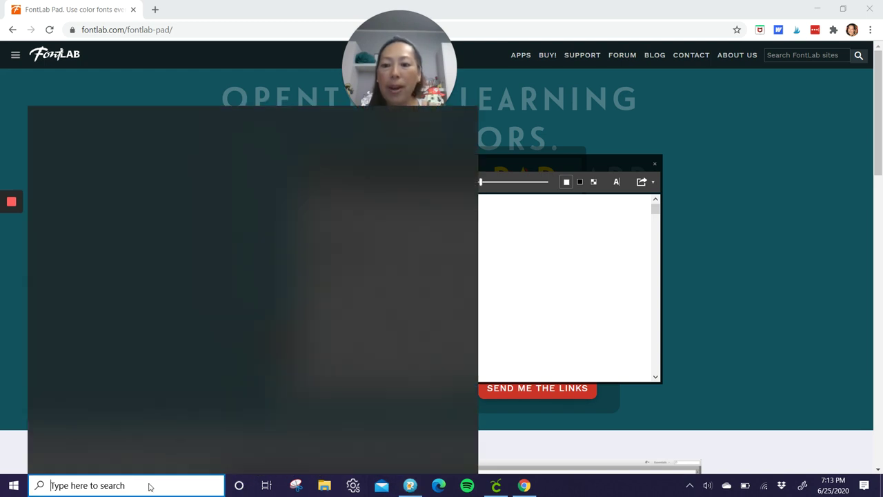
text(ink)
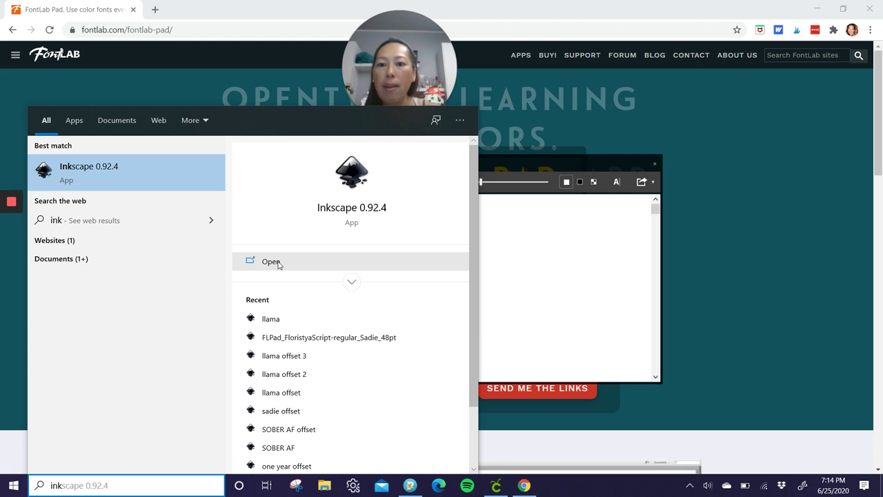
click(276, 262)
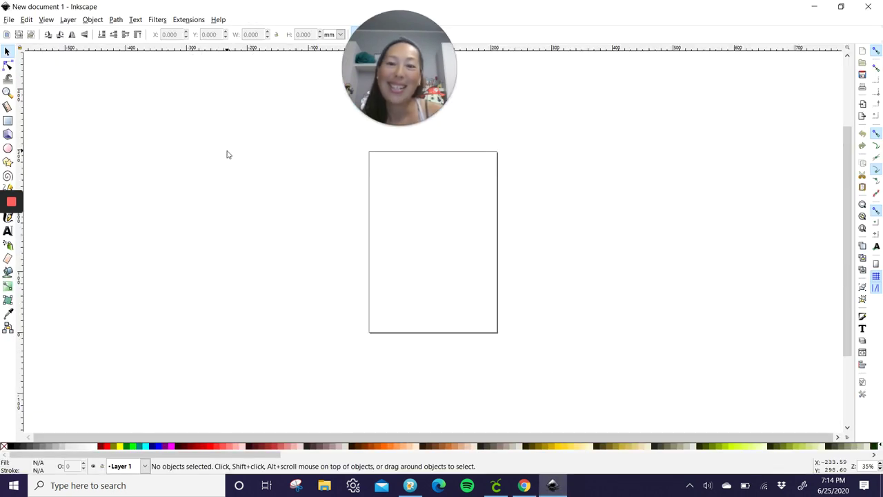
Step: Import the FLPad Haley SVG from the Desktop into the new document
click(8, 20)
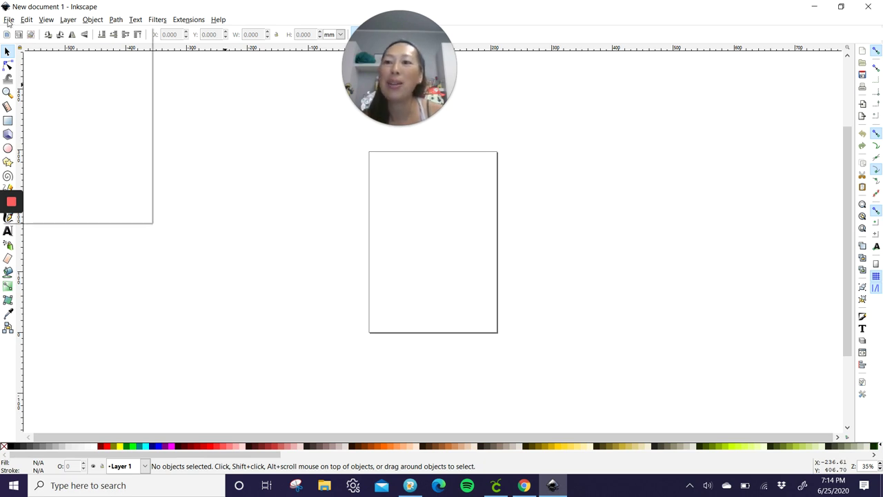
click(67, 125)
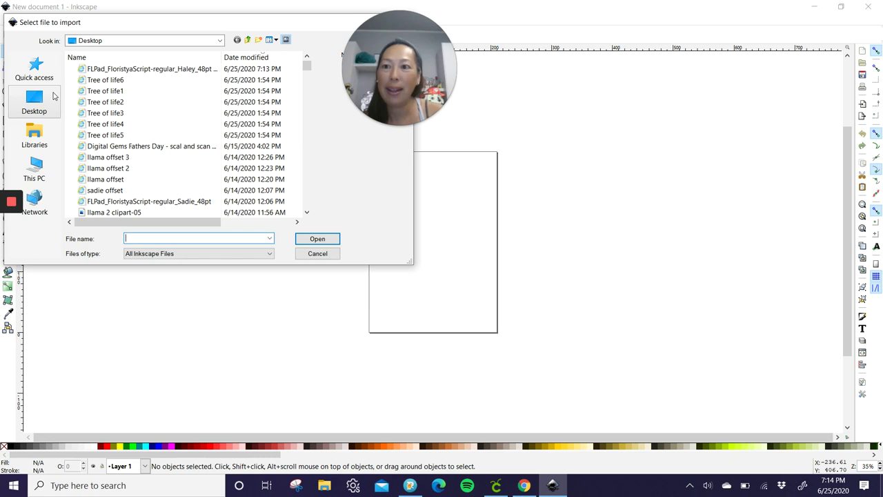
scroll(149, 132, down, 4)
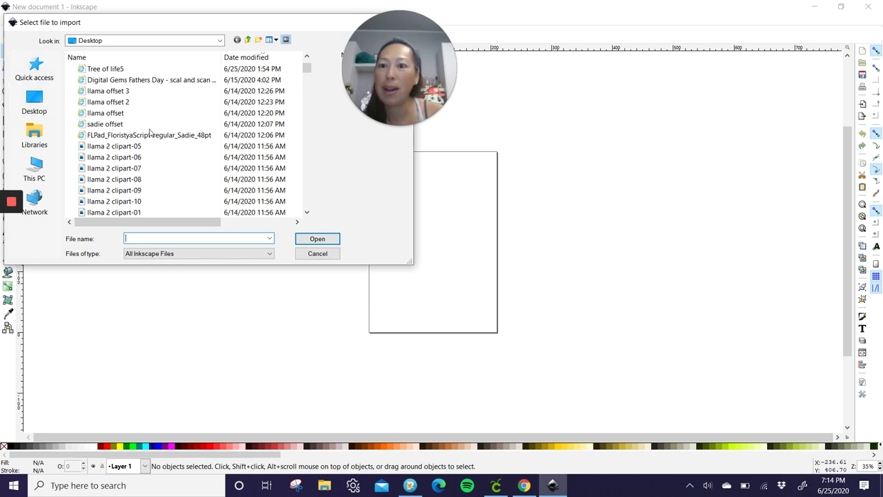
scroll(150, 132, up, 4)
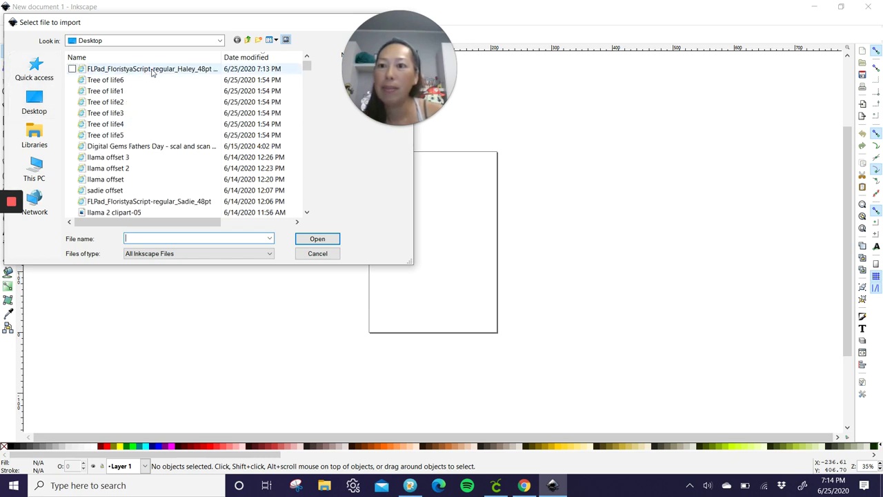
double_click(152, 69)
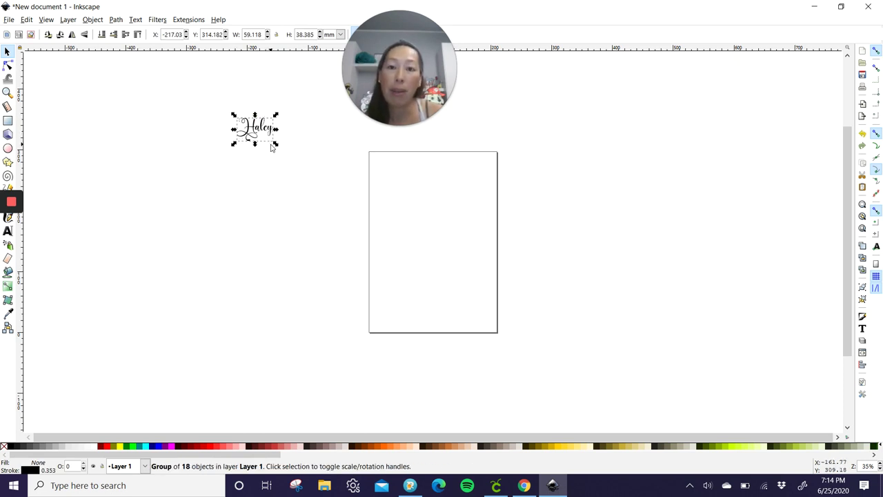
Step: Lock width/height and enlarge Haley to about 490.8 × 318.7 mm, then deselect
click(276, 35)
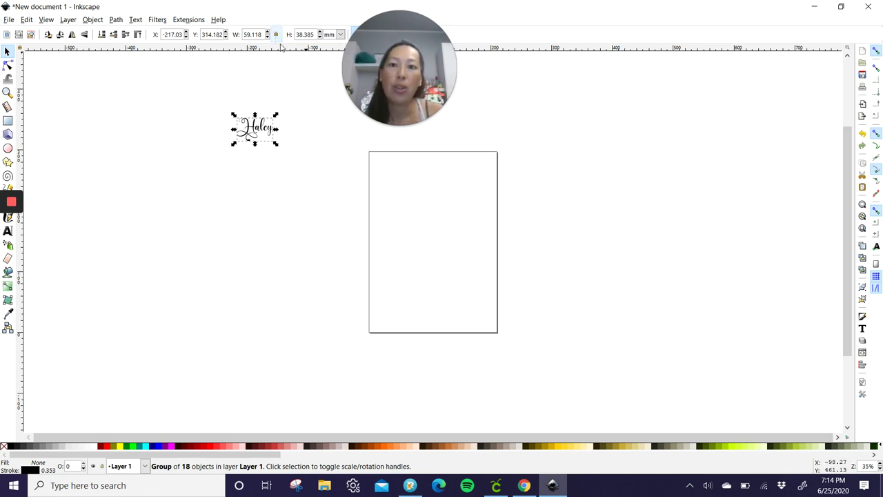
drag(276, 144, 538, 343)
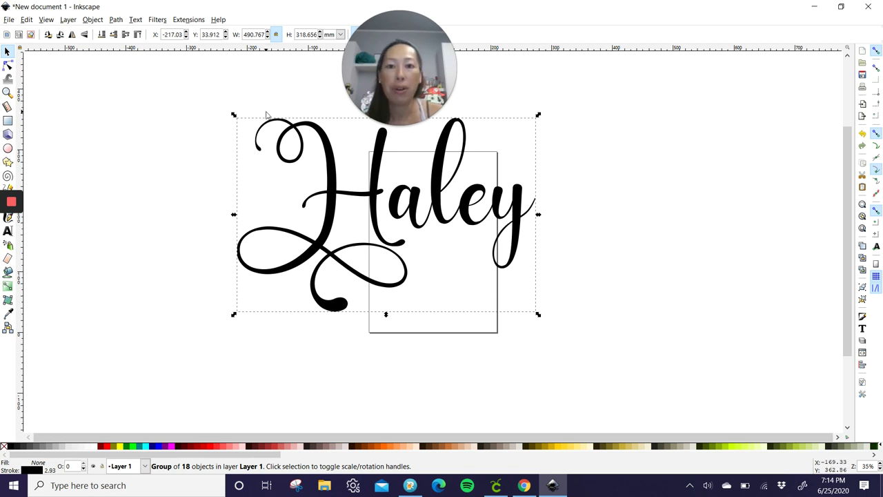
click(78, 102)
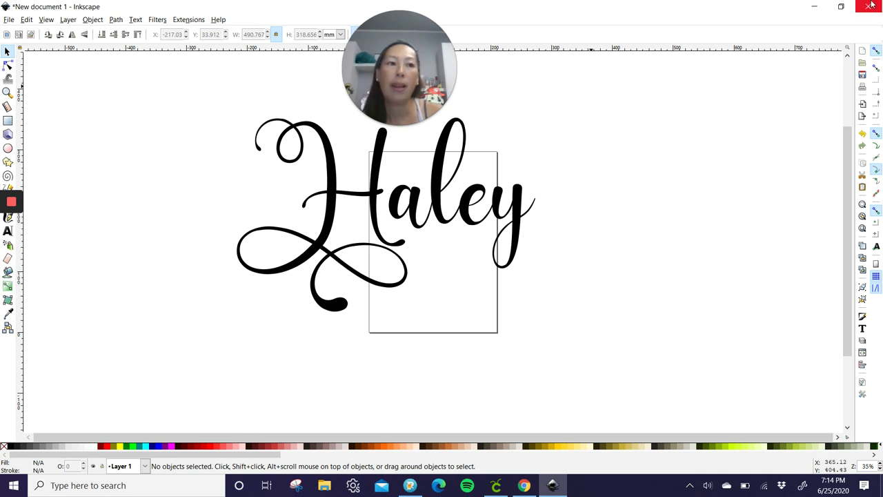
Step: Maximize the Inkscape window with the Paint Bucket tool selected
click(841, 7)
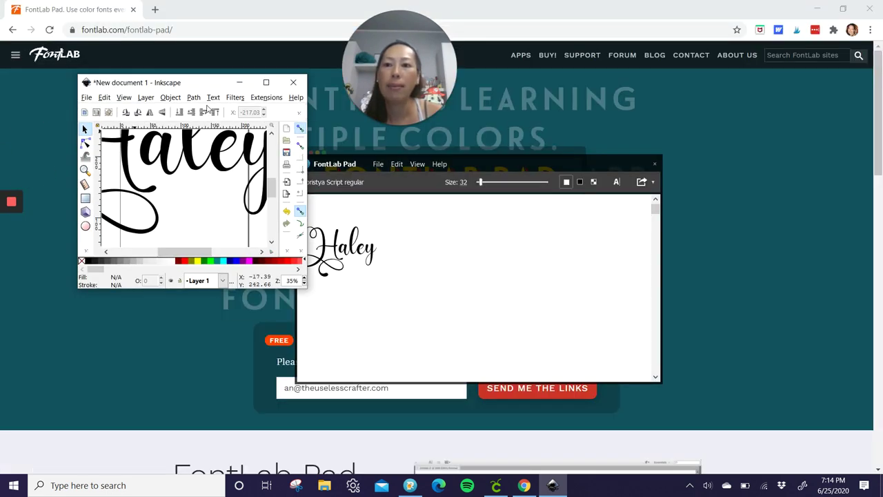
scroll(170, 187, down, 3)
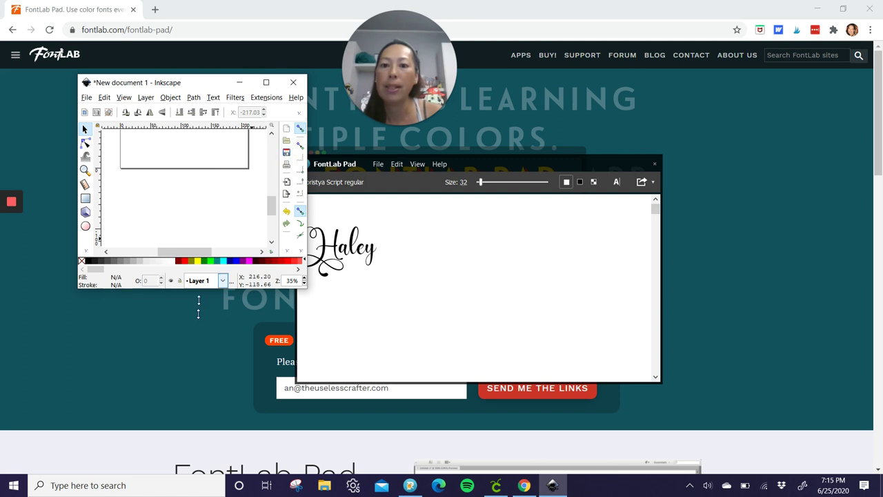
drag(199, 300, 199, 445)
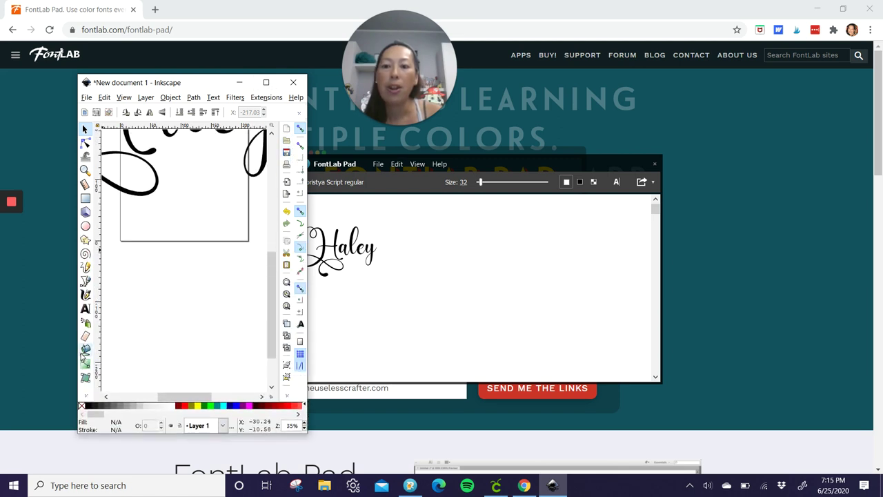
click(85, 350)
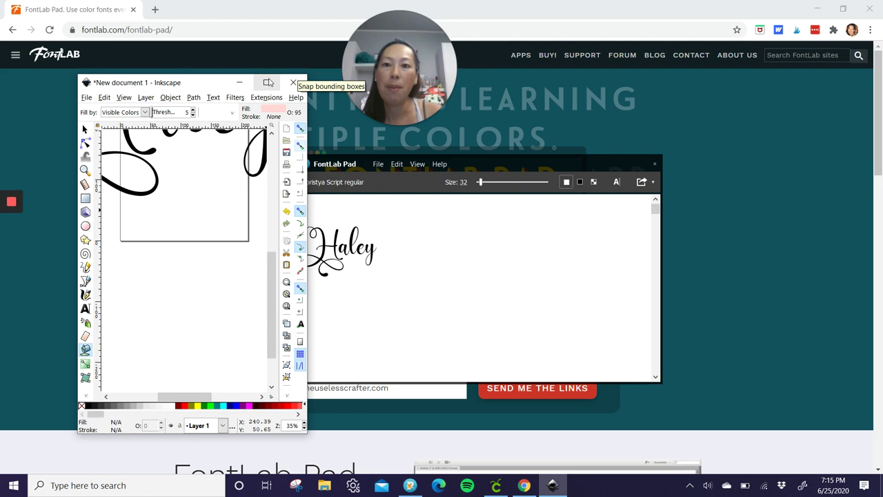
click(267, 83)
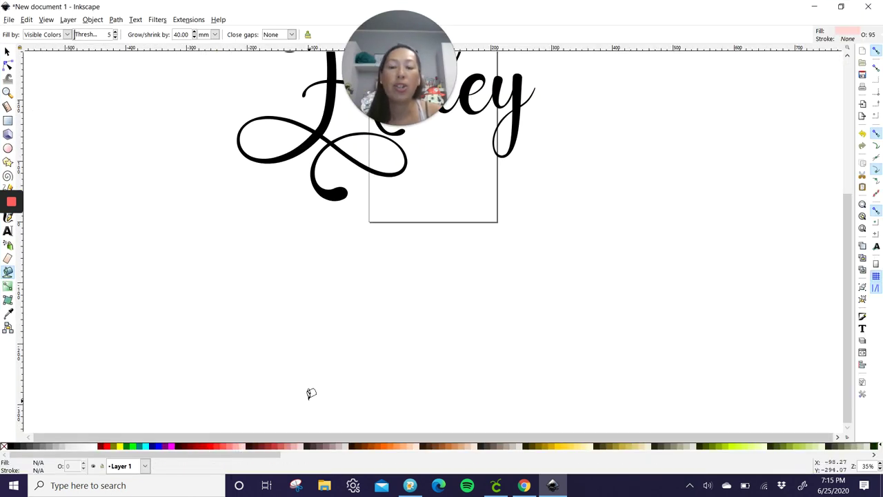
scroll(312, 394, up, 2)
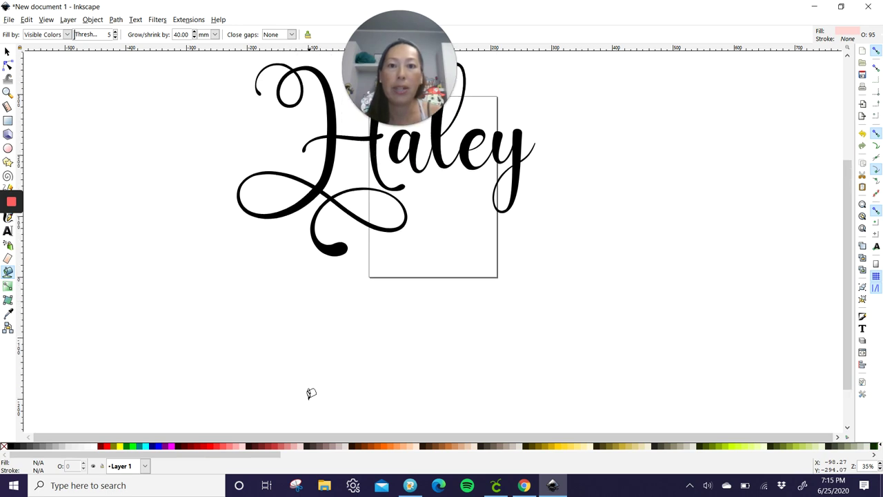
scroll(311, 393, up, 1)
scroll(311, 390, up, 1)
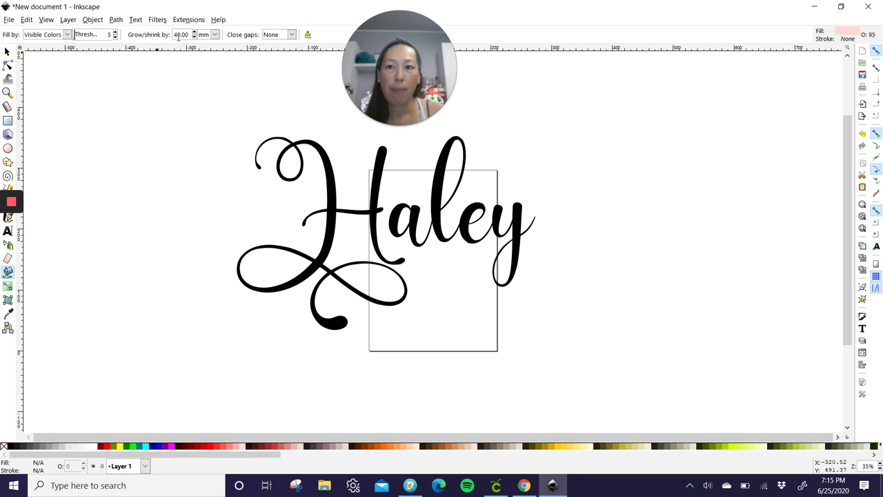
Step: Set the Paint Bucket's Grow/shrink by value to 20 mm
triple_click(179, 34)
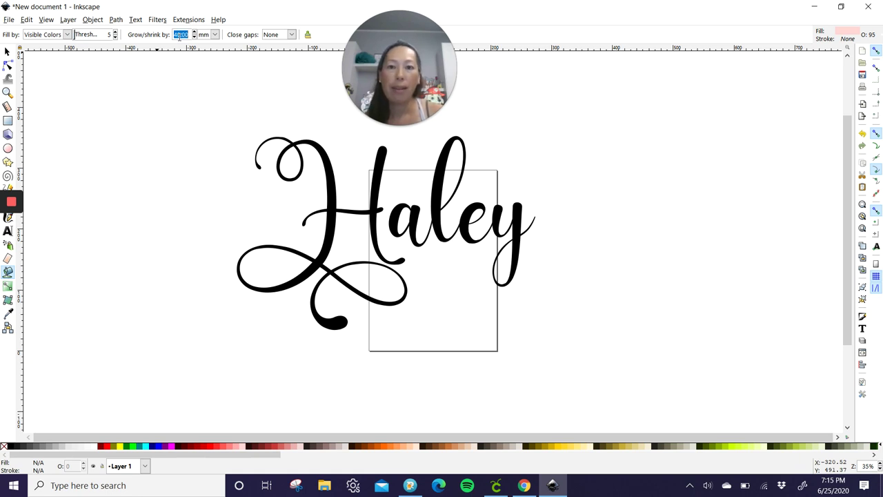
text(20)
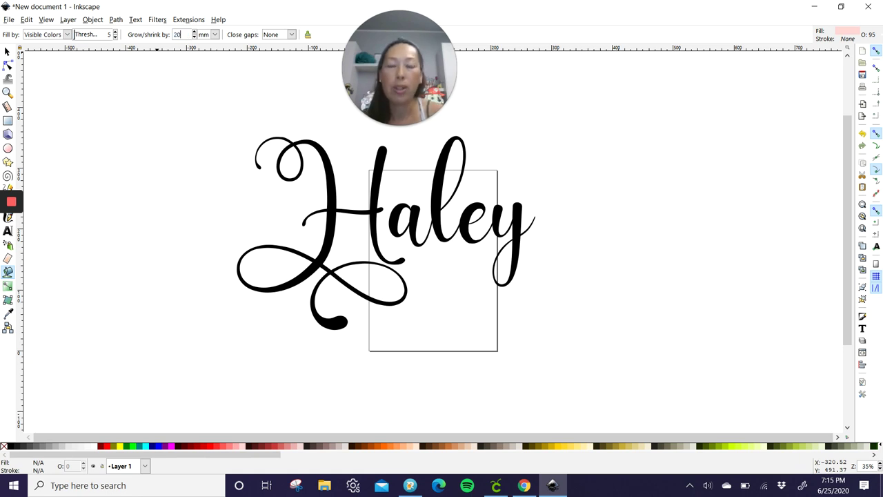
key(Return)
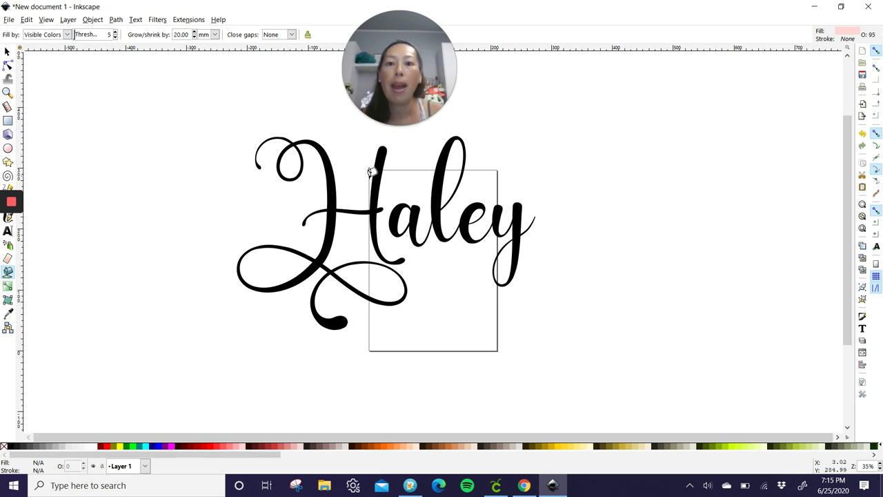
Step: Bucket-fill light pink 20 mm offsets around the H and 'aley', then deselect
click(335, 197)
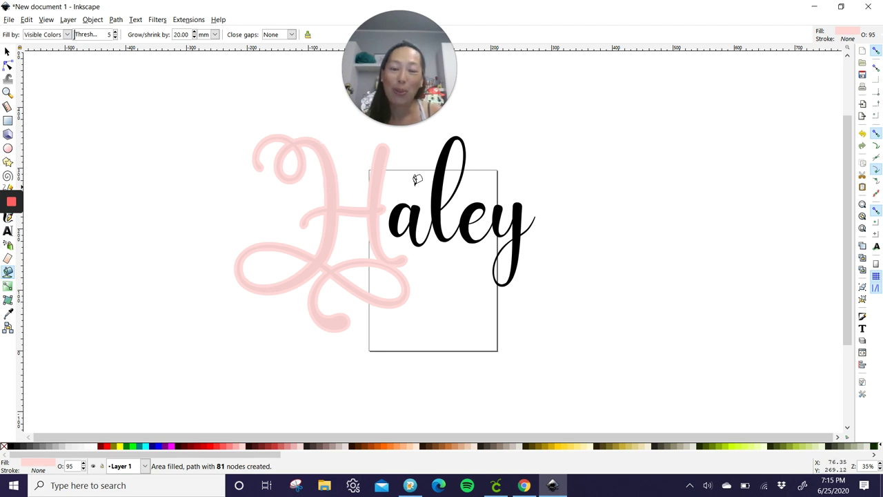
click(414, 215)
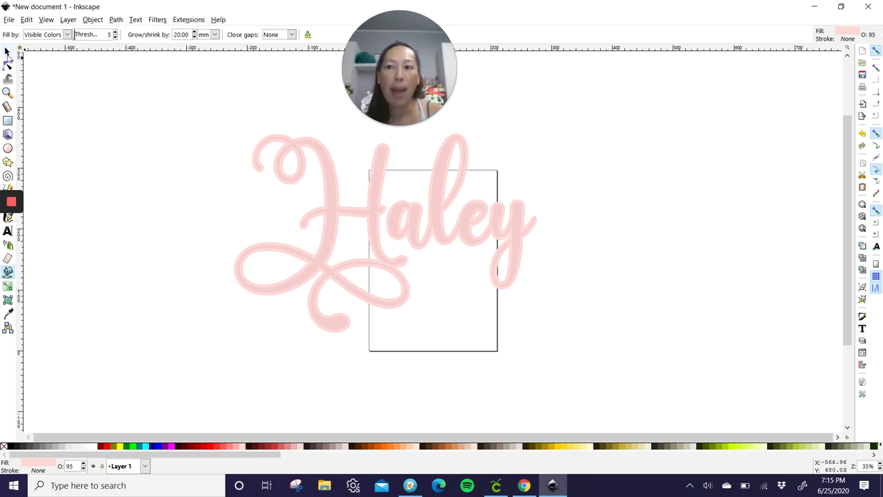
click(7, 52)
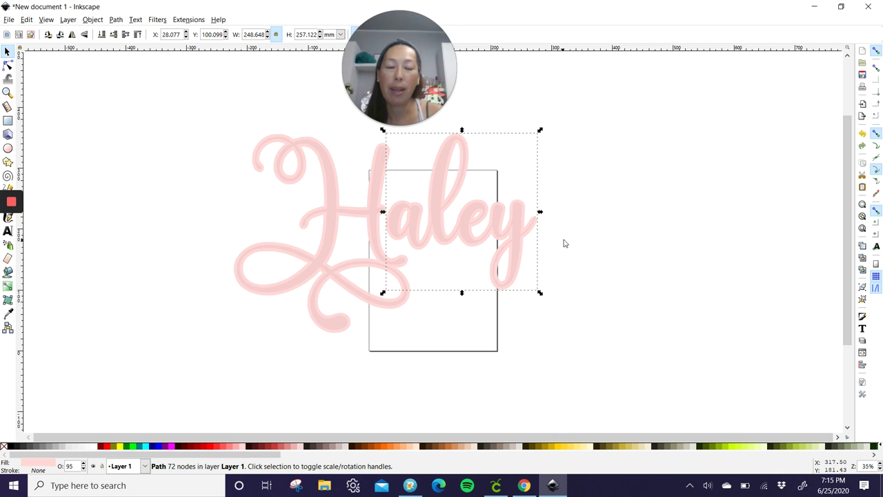
click(98, 129)
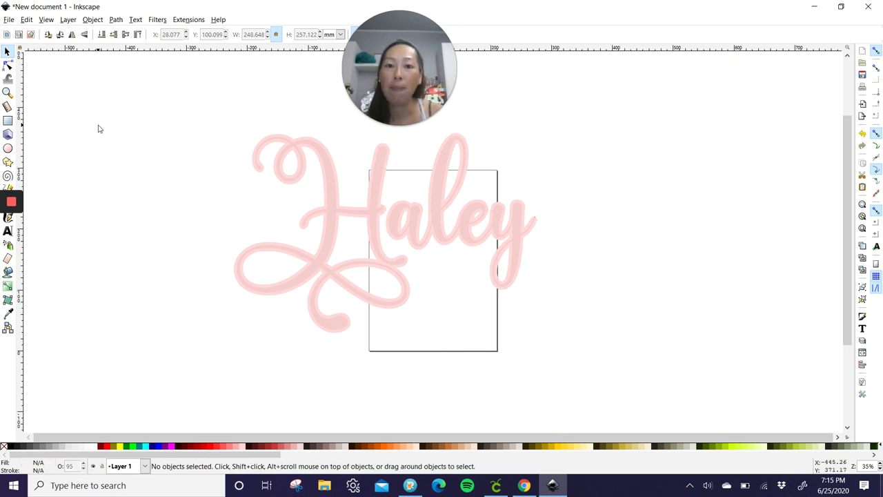
Step: Restore the maximized Inkscape window with the Paint Bucket tool active again
click(841, 7)
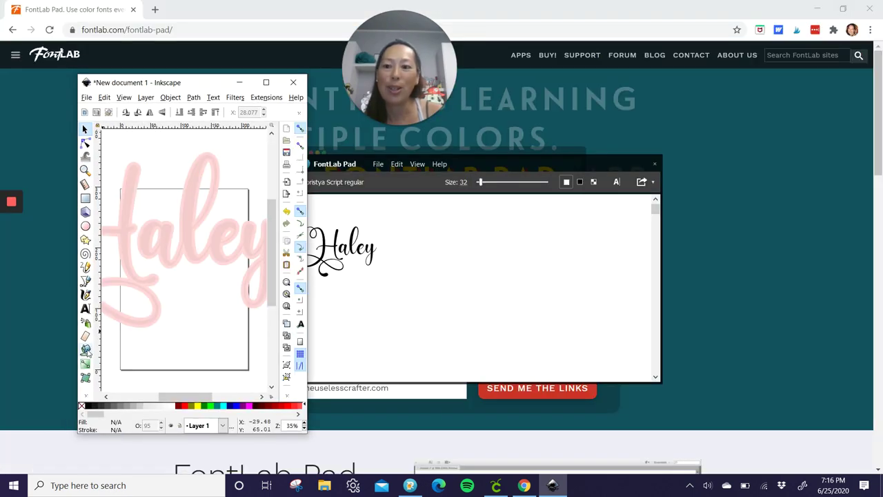
click(85, 350)
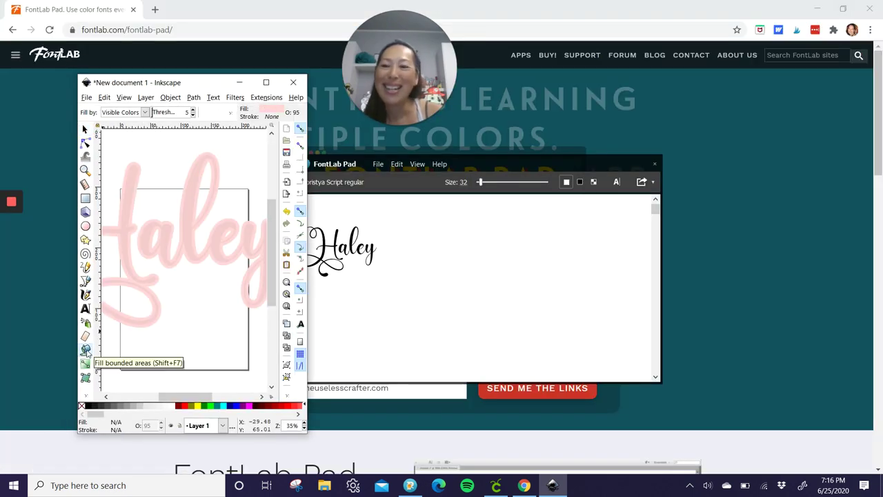
click(265, 82)
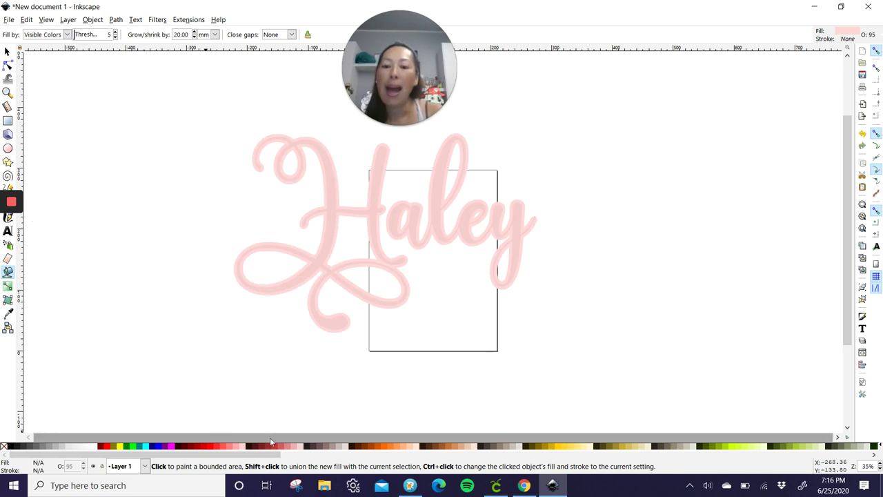
Step: Bucket-fill greyish-pink 40 mm offsets around the H and 'aley' letters
click(339, 446)
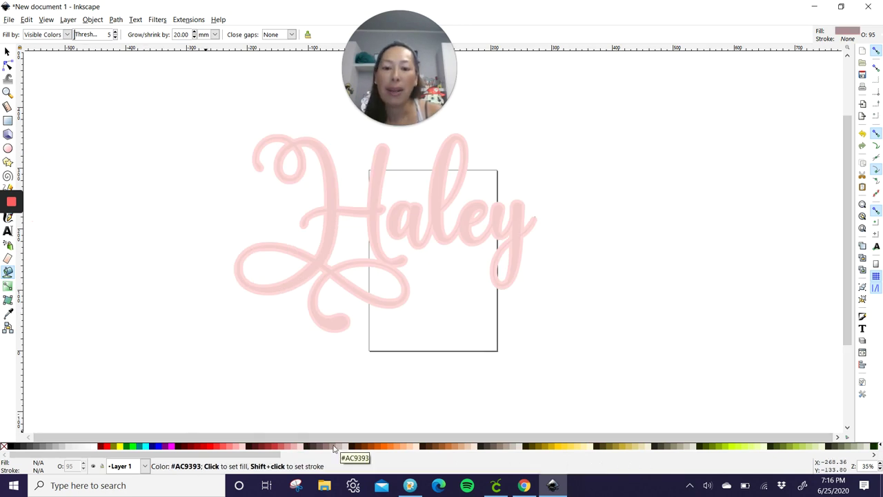
click(188, 35)
text(40)
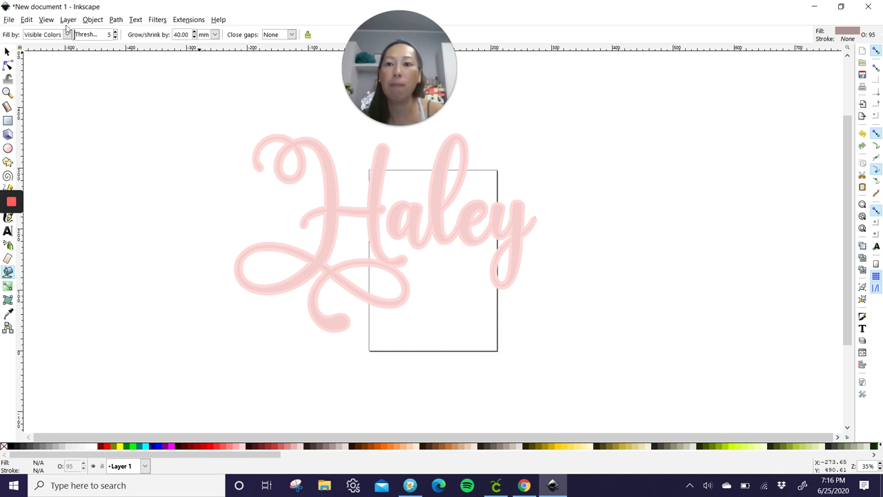
click(323, 150)
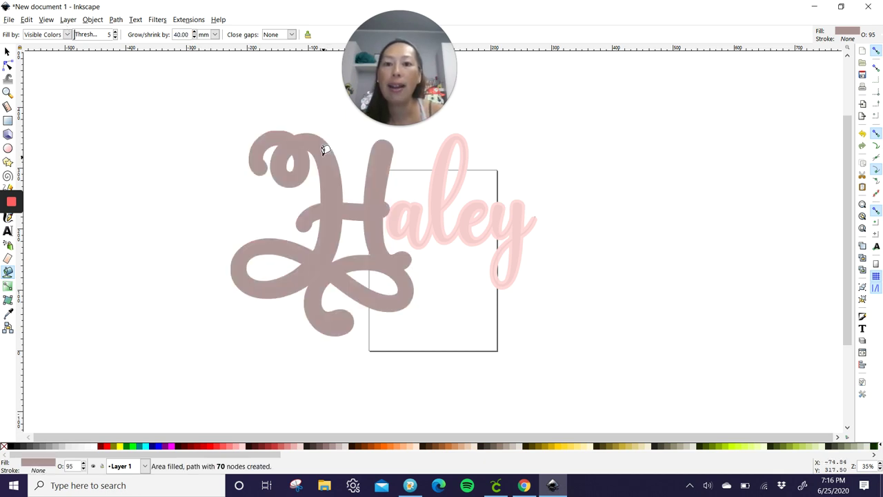
click(413, 207)
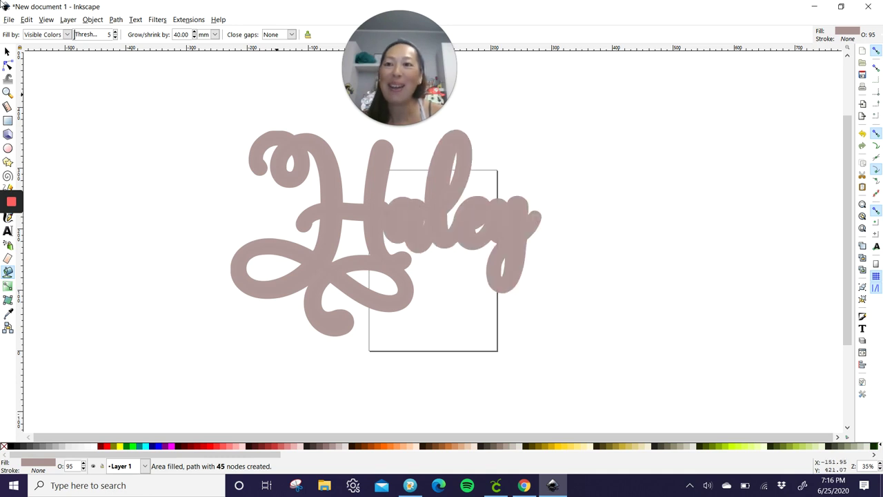
click(7, 53)
Step: Select all the lettering layers and apply Path > Object to Path
click(108, 85)
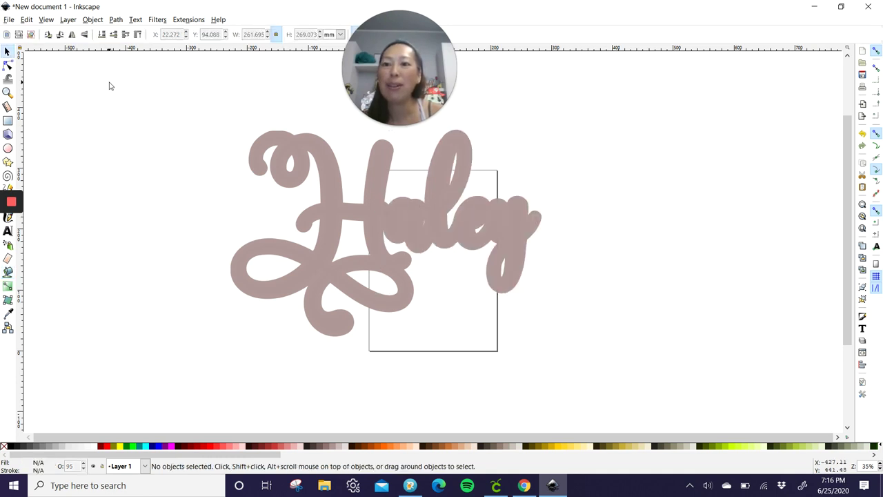
drag(120, 84, 674, 366)
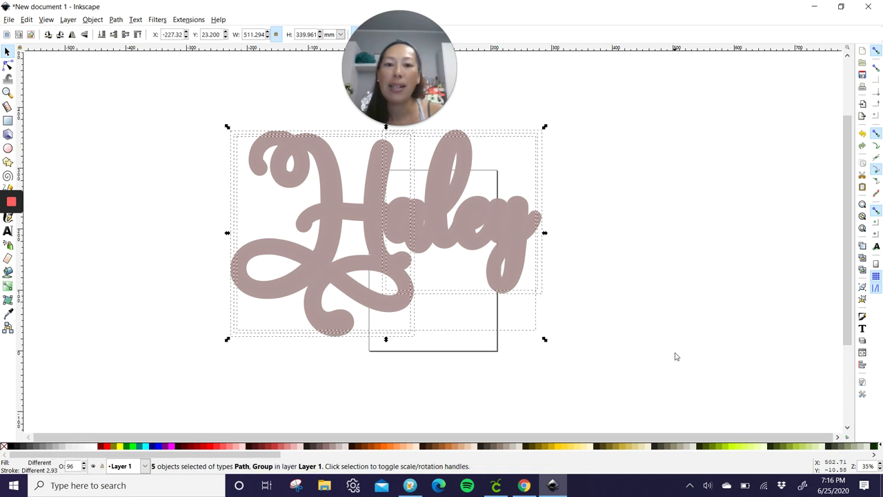
click(116, 20)
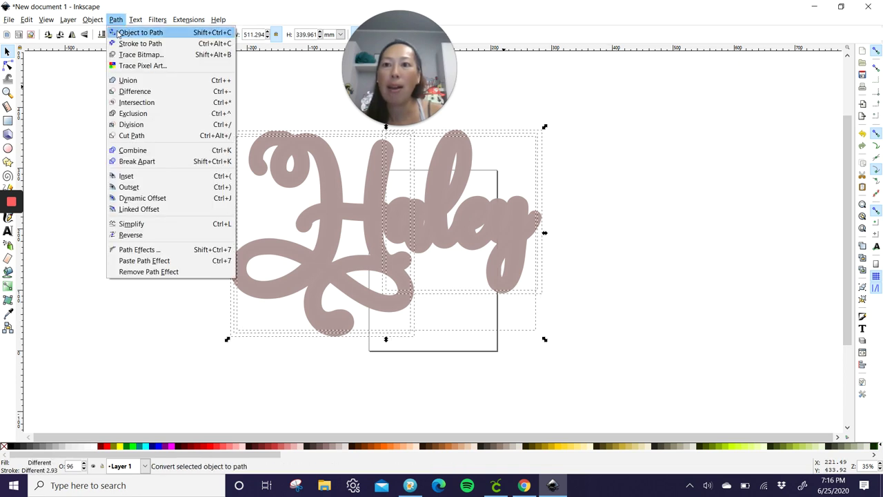
click(118, 33)
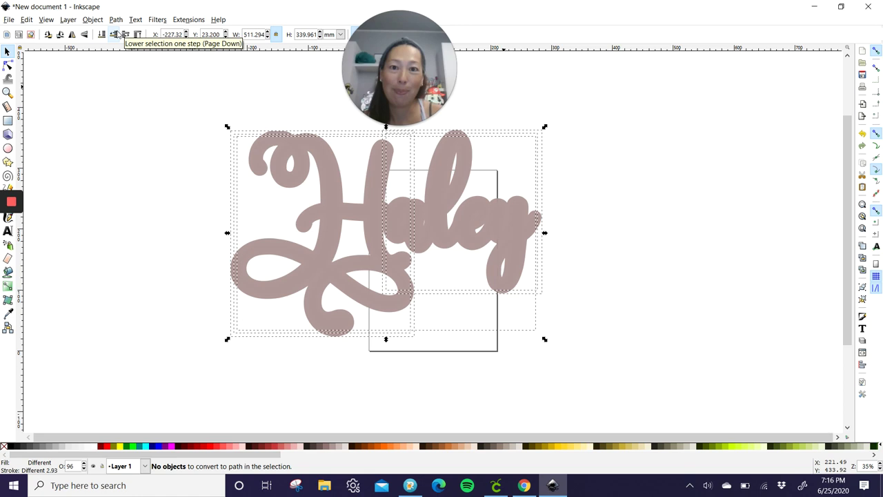
Step: Save the document as 'Haley demo' on the Desktop
click(8, 19)
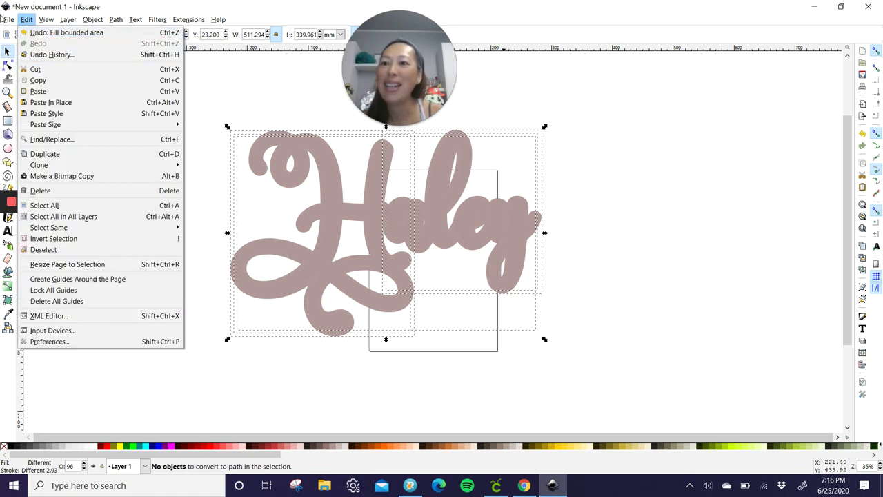
click(27, 99)
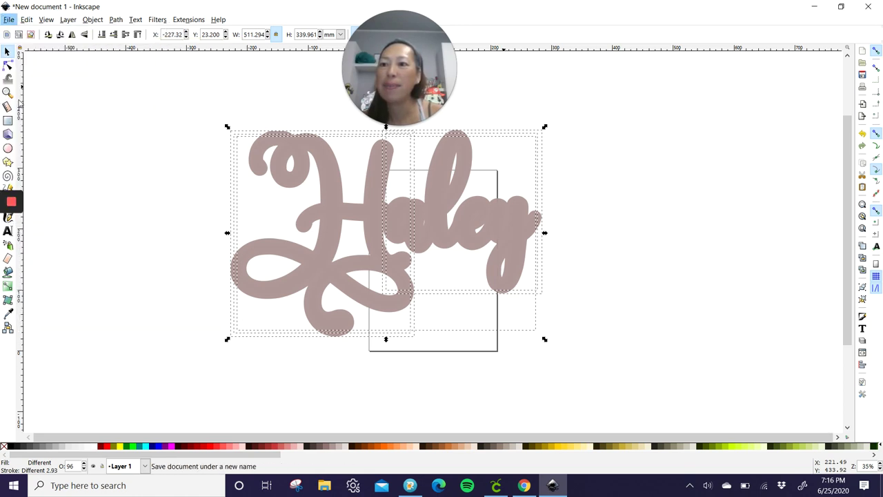
text(Ha)
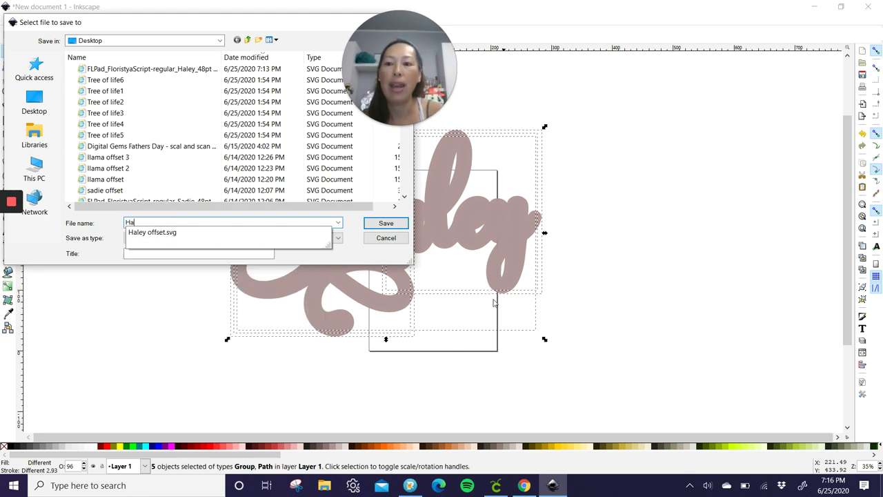
text(ley demo)
key(Return)
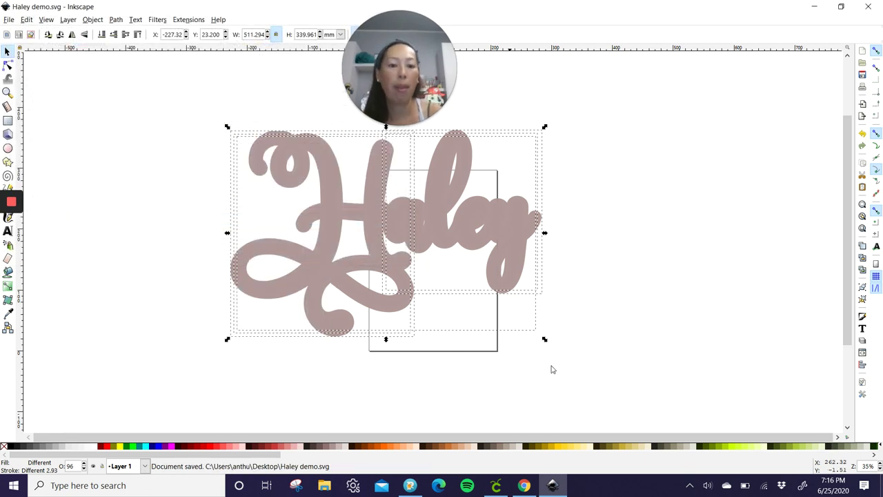
Step: Upload Haley demo.svg and insert it onto the canvas at about 7.101 by 4.722 inches
click(497, 487)
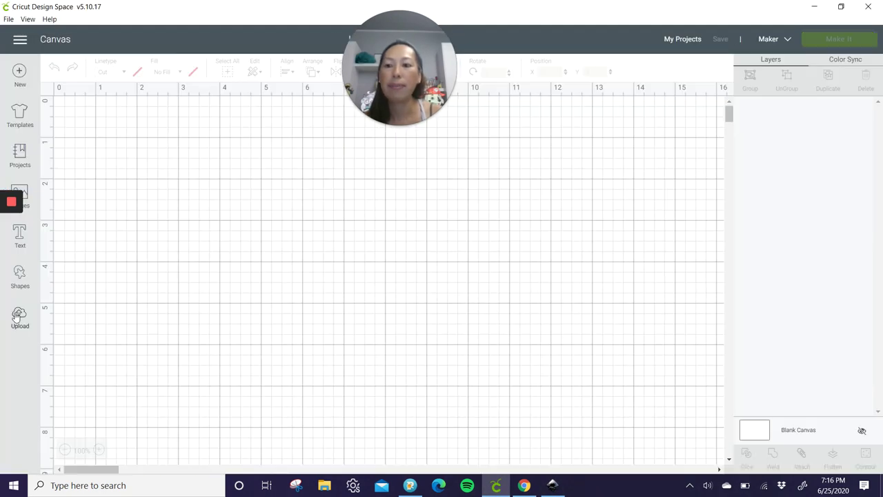
click(19, 315)
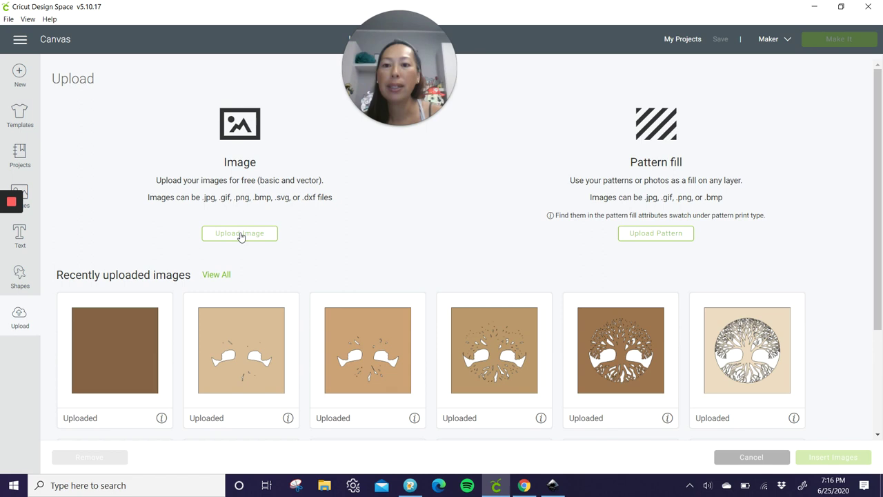
click(241, 234)
click(495, 253)
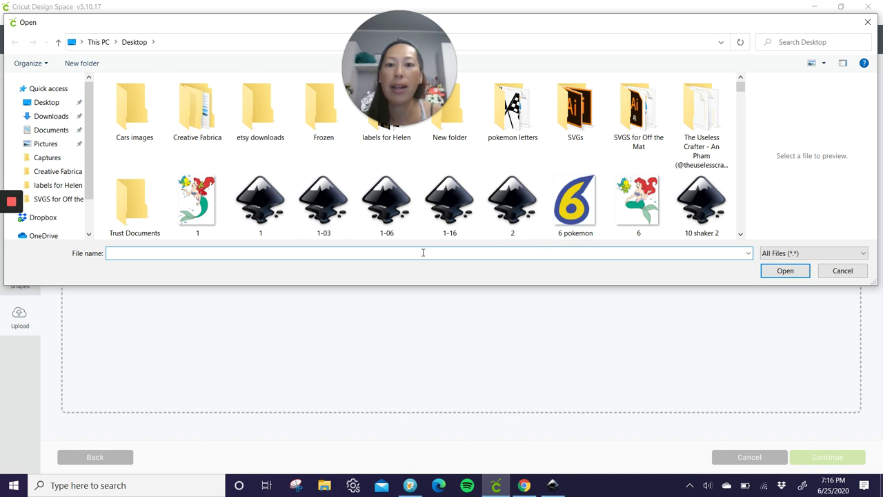
text(hale)
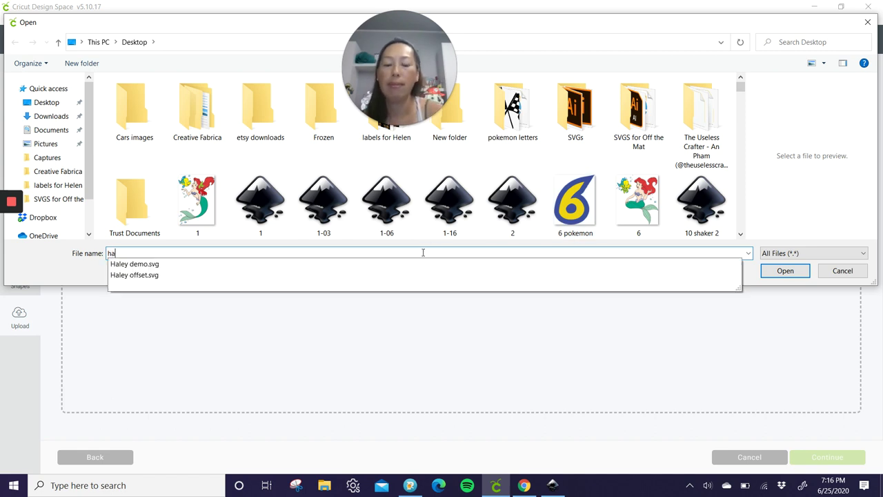
click(122, 267)
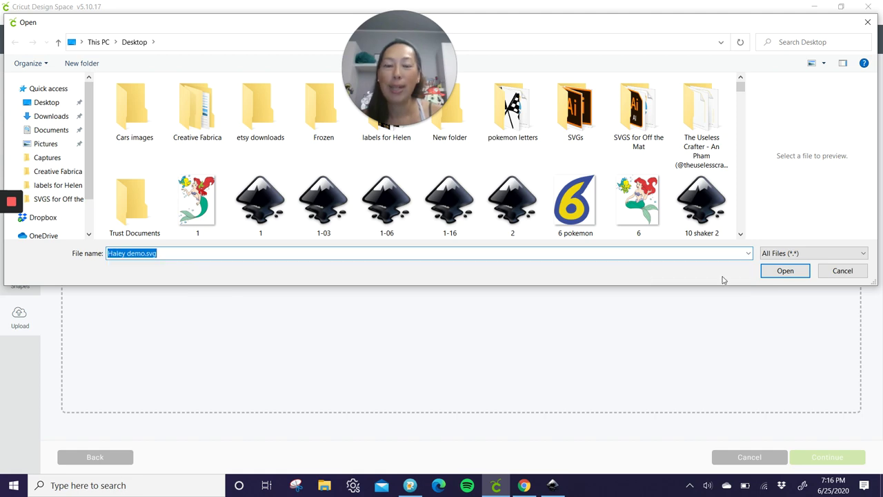
click(791, 273)
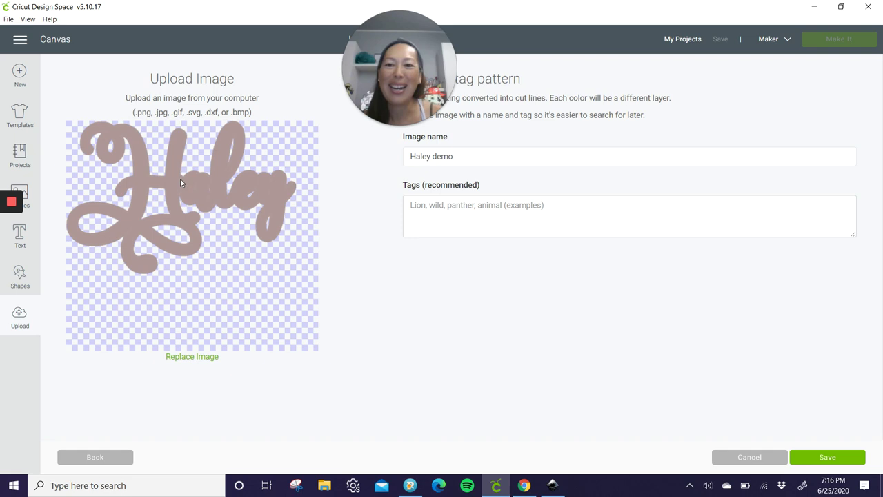
click(837, 459)
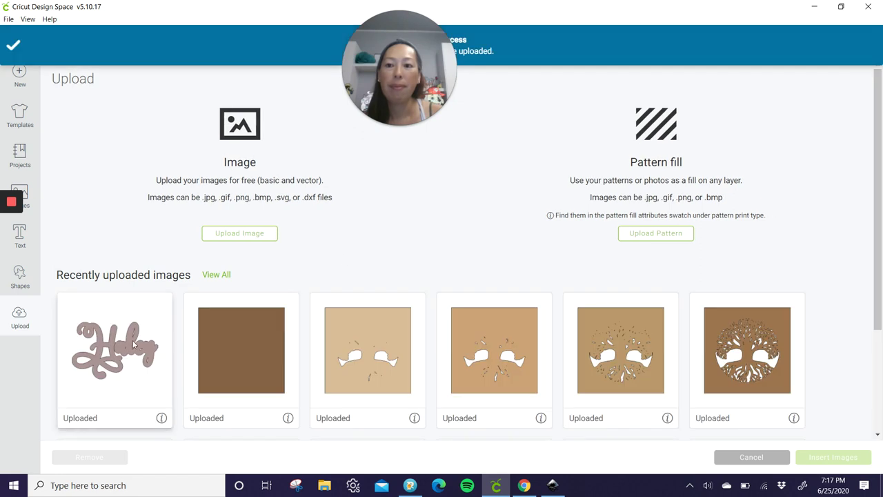
click(127, 344)
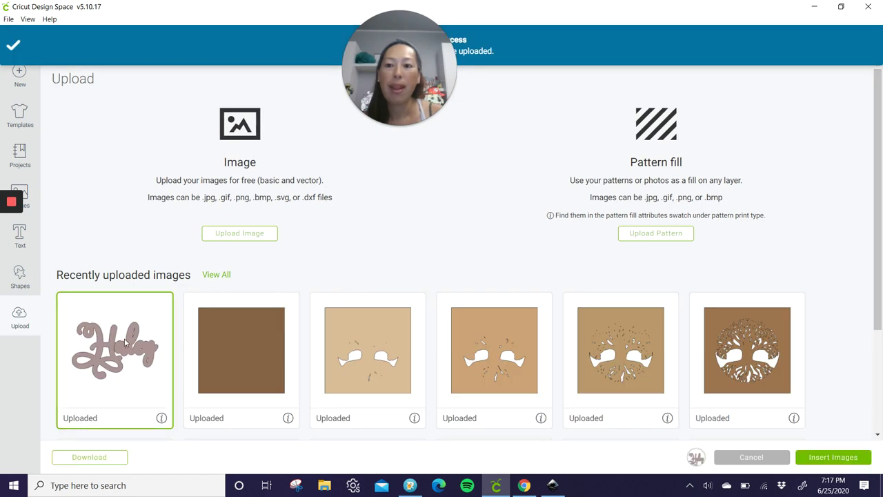
click(844, 455)
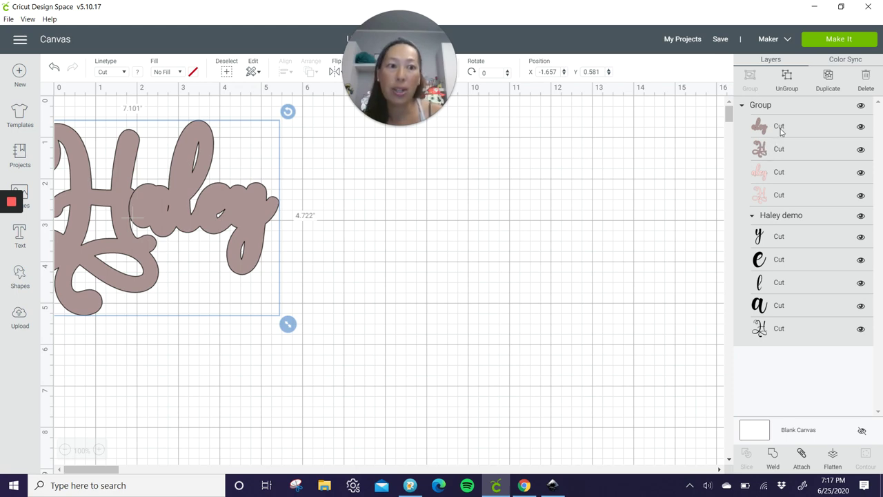
Step: Select the H and aley outline layers and drag the Haley design further onto the mat
click(782, 131)
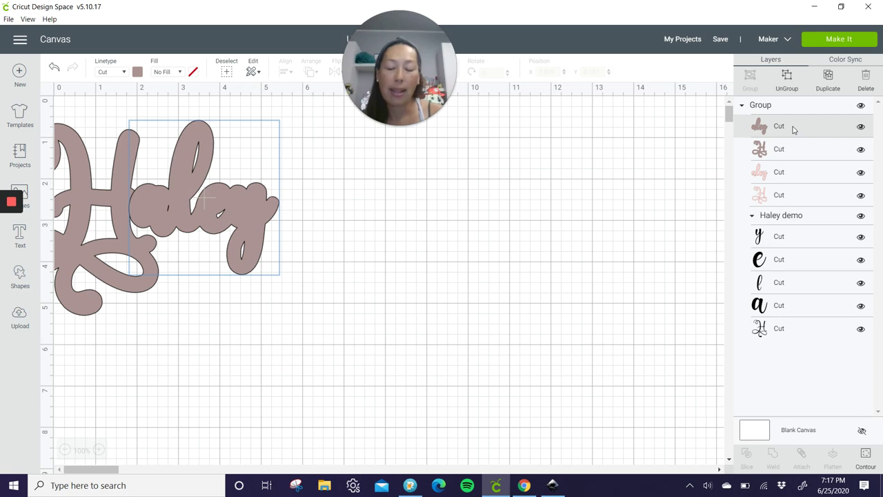
shift+click(792, 154)
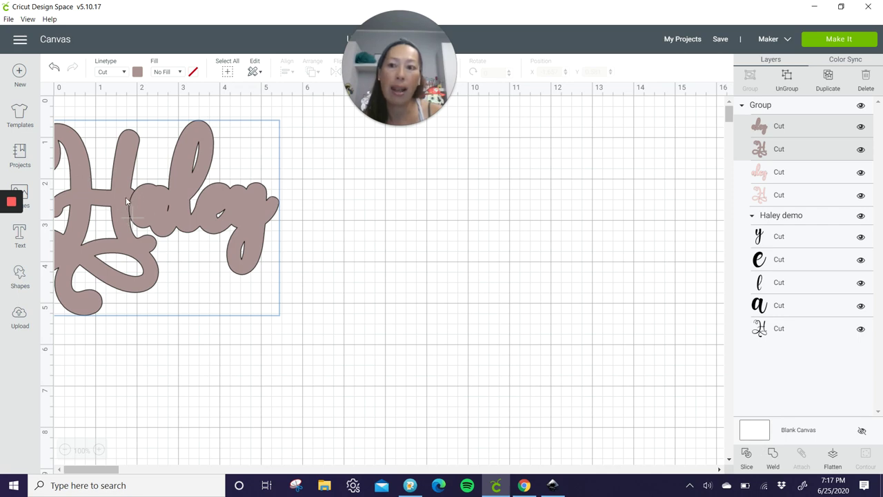
drag(122, 200, 316, 217)
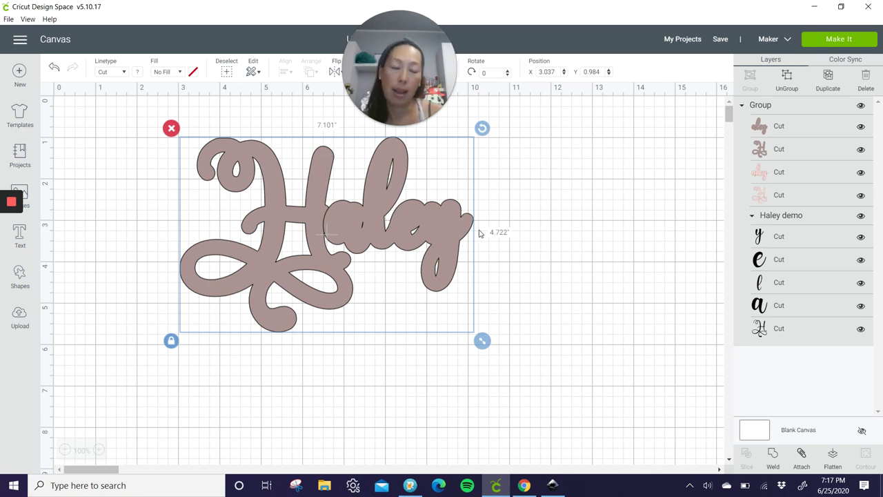
Step: Try welding the outline pieces, undo it, then marquee-select the whole Haley design
click(772, 453)
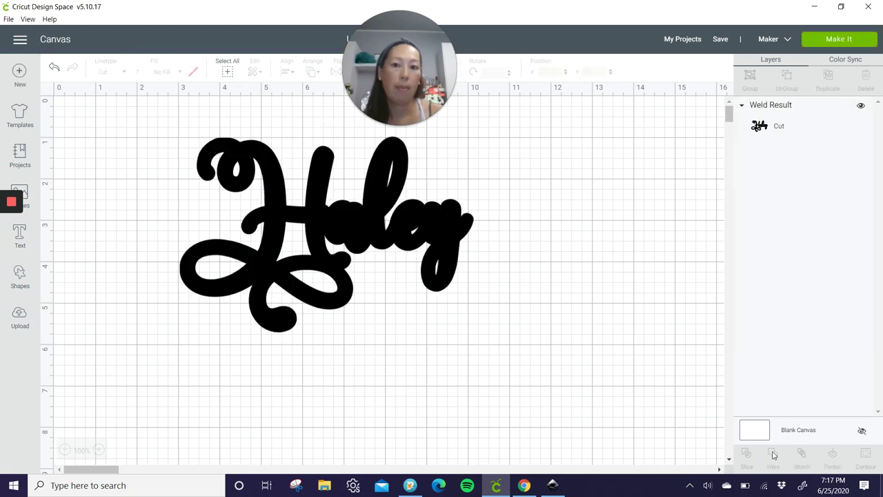
click(54, 67)
click(785, 125)
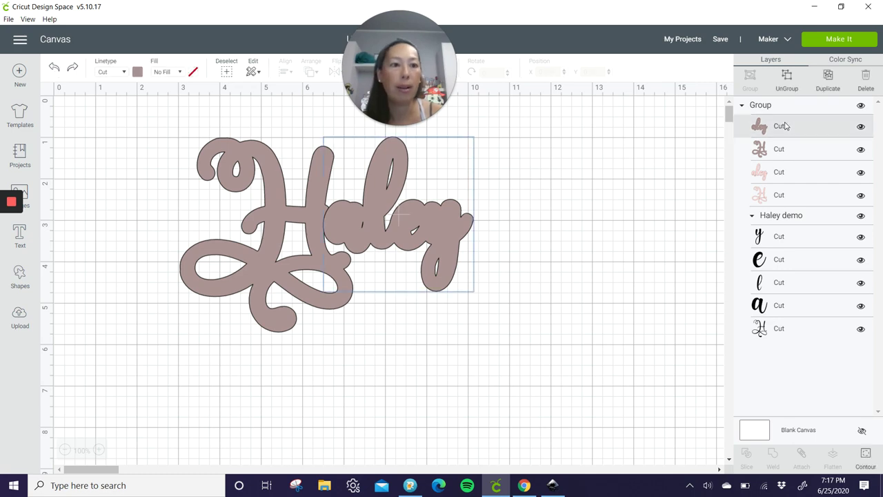
shift+click(787, 149)
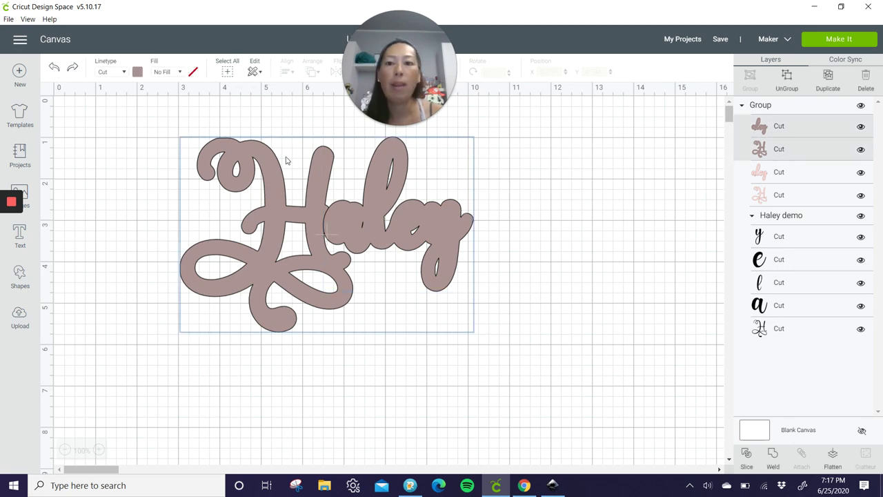
drag(115, 123, 597, 403)
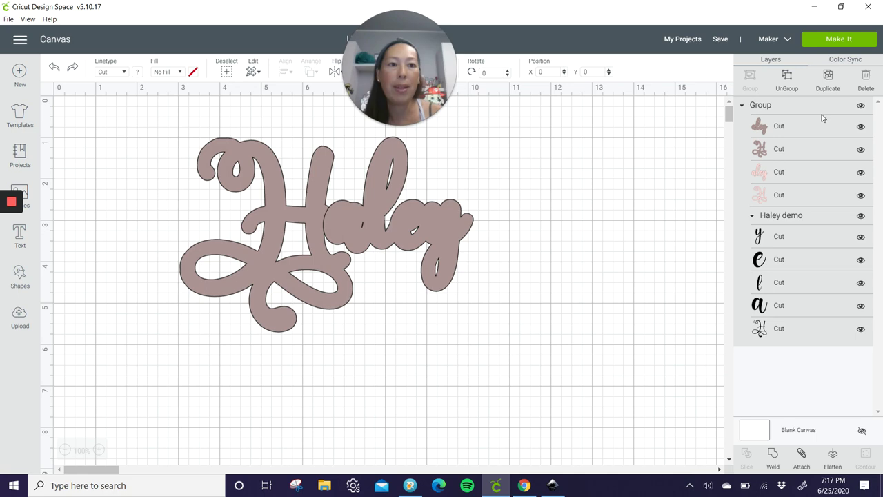
Step: Ungroup the design, weld the two brown outline layers into one, and move it aside
click(787, 82)
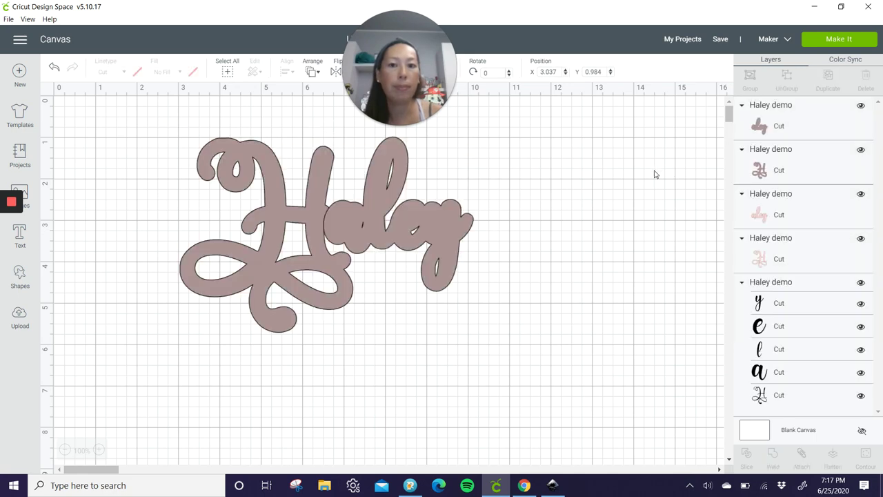
click(811, 127)
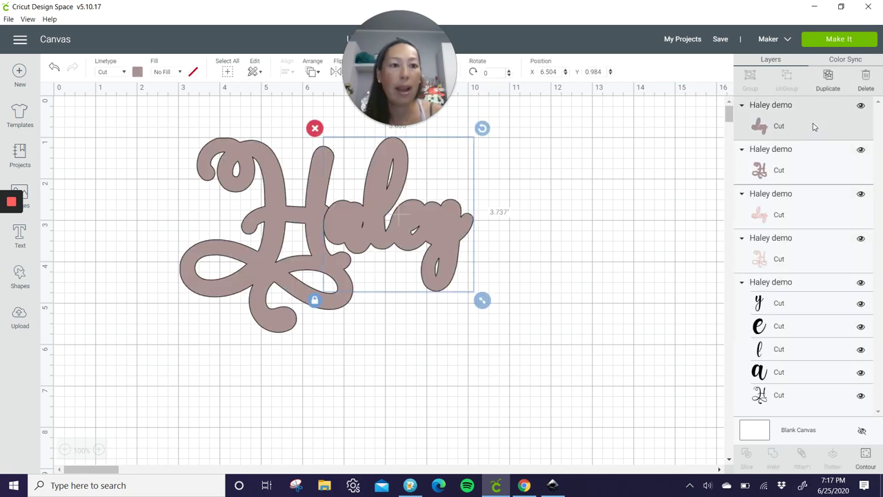
shift+click(790, 171)
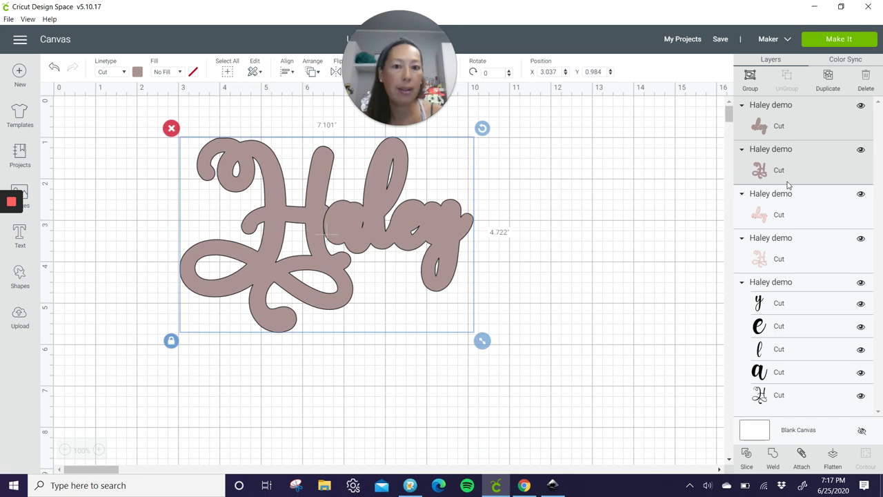
click(773, 455)
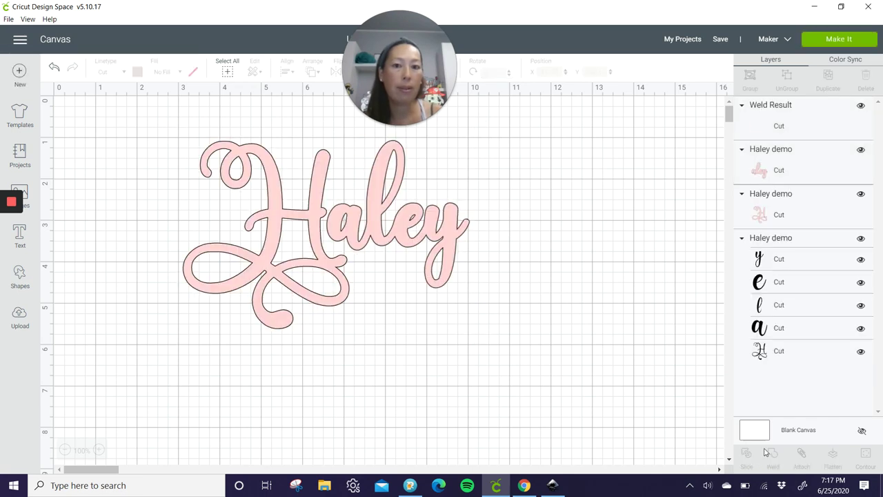
drag(397, 242, 627, 394)
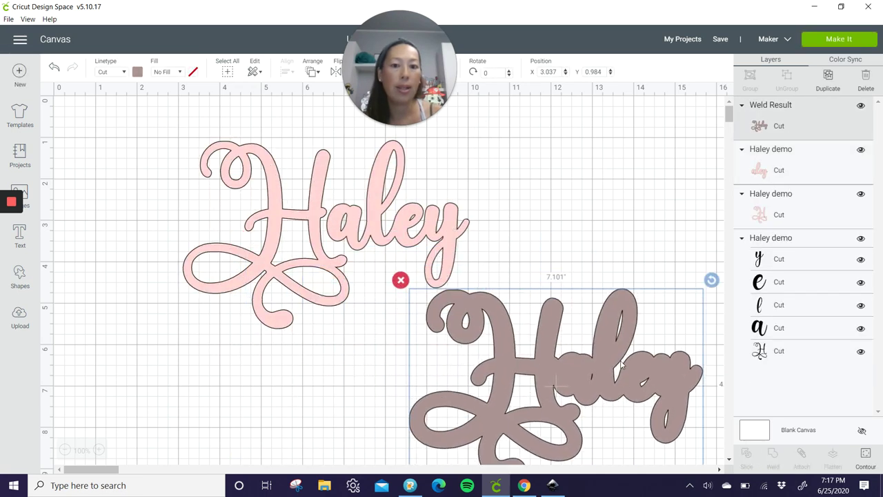
Step: Weld the two pink outline layers, move them clear, then weld the black Haley letters
click(792, 170)
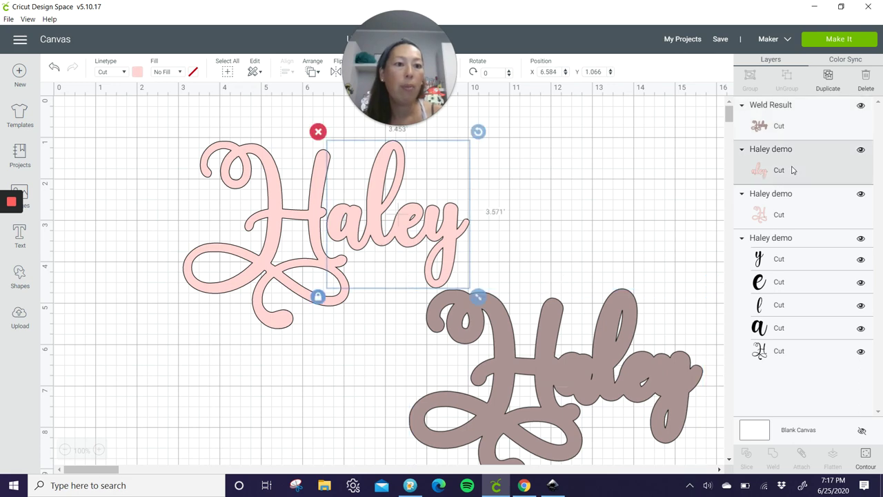
shift+click(789, 211)
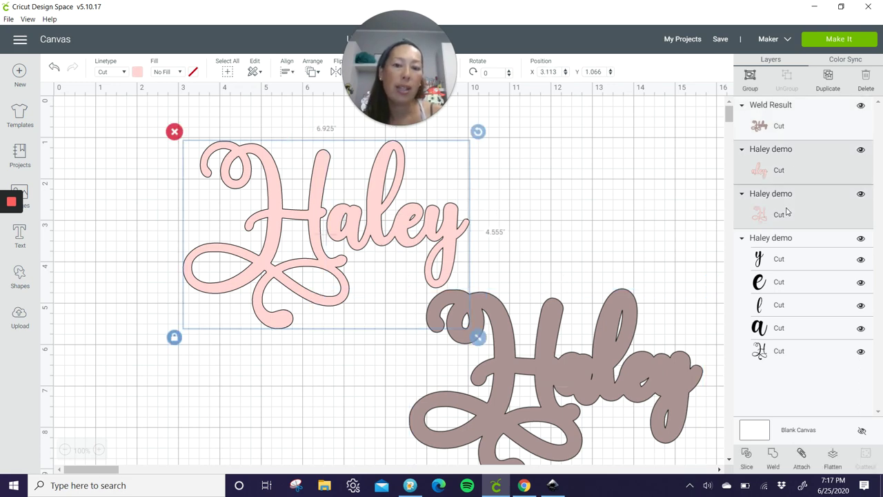
click(774, 456)
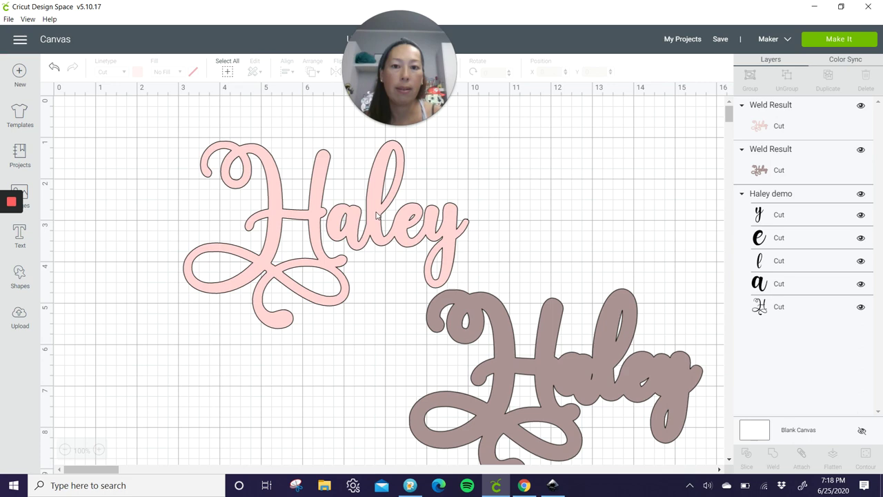
drag(359, 282, 331, 428)
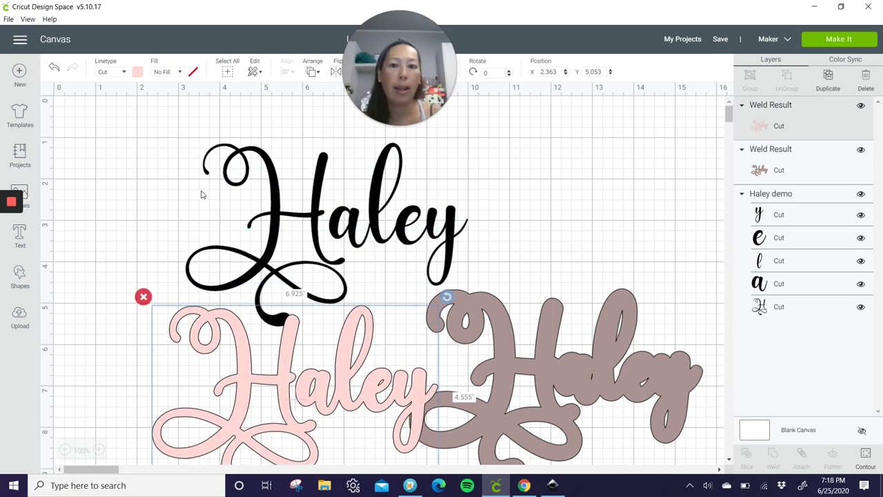
drag(159, 173, 597, 247)
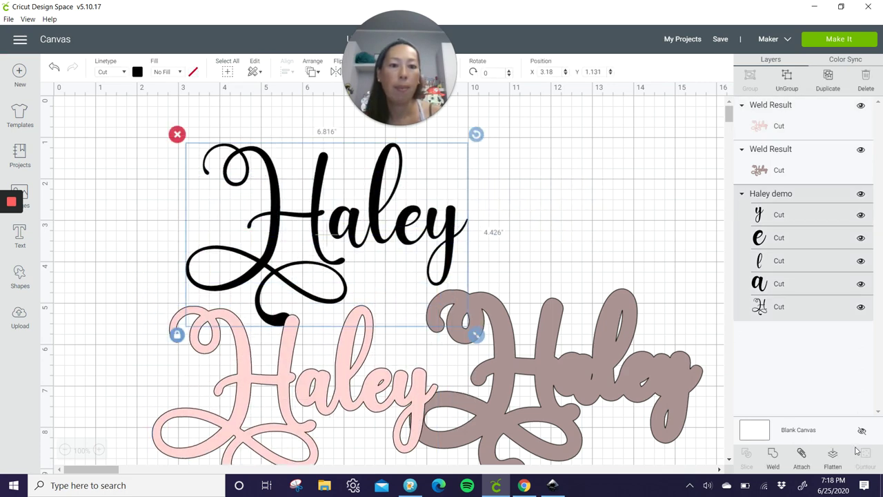
click(774, 456)
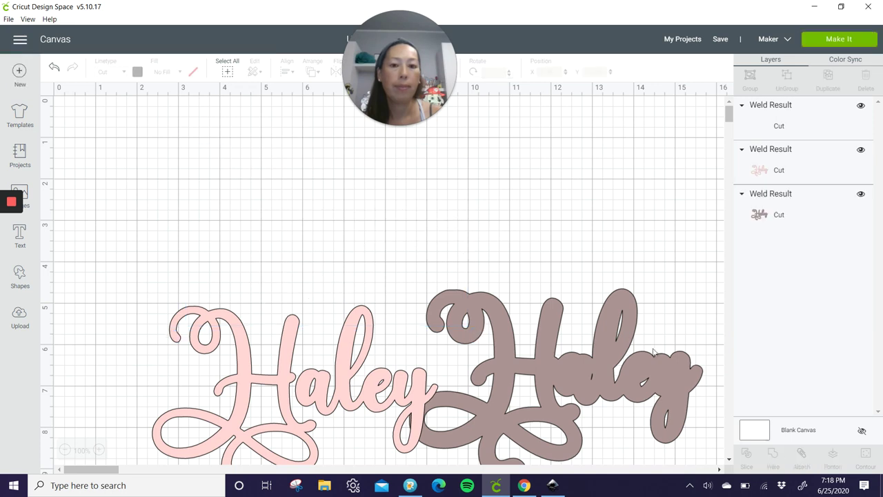
Step: Stack the brown and pink welded Haley pieces over the black letters
drag(550, 305, 310, 152)
drag(370, 215, 359, 214)
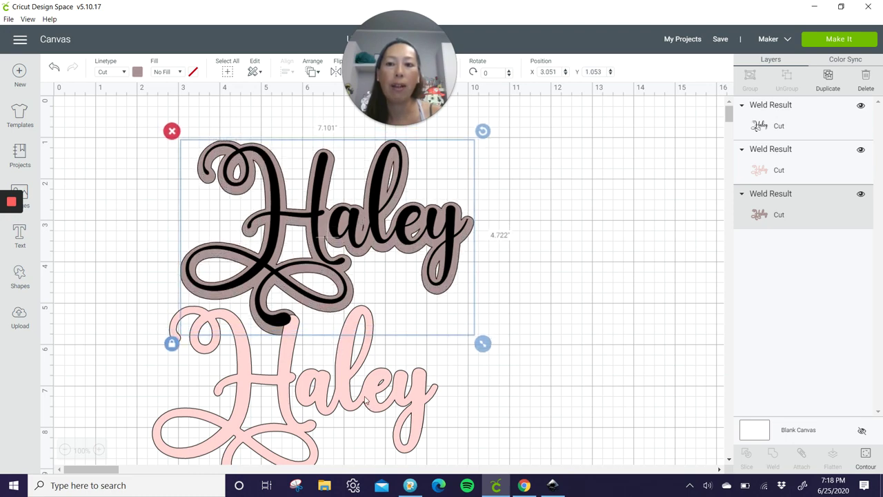
drag(366, 400, 406, 241)
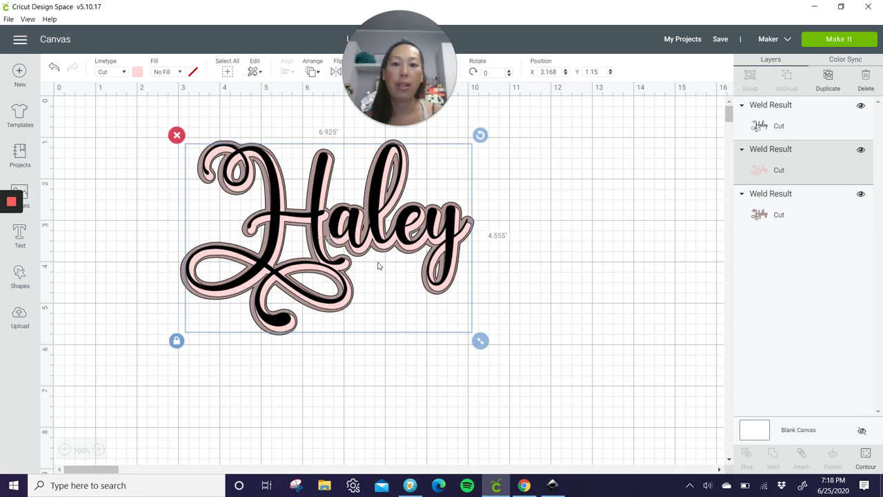
Step: Select all three Haley pieces and align them to Center
click(121, 226)
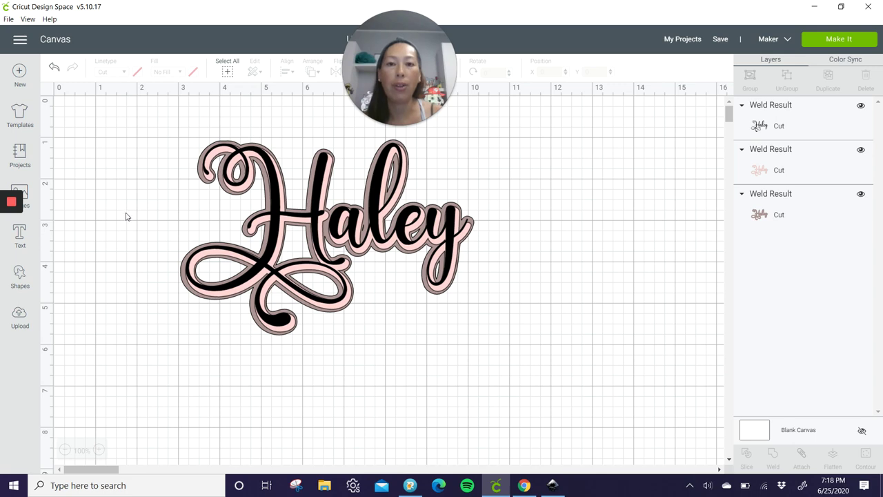
drag(125, 209, 537, 310)
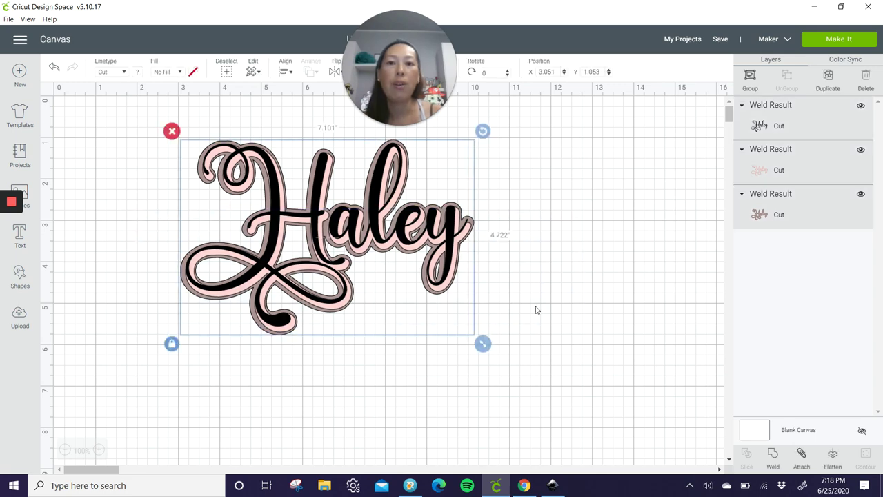
click(285, 72)
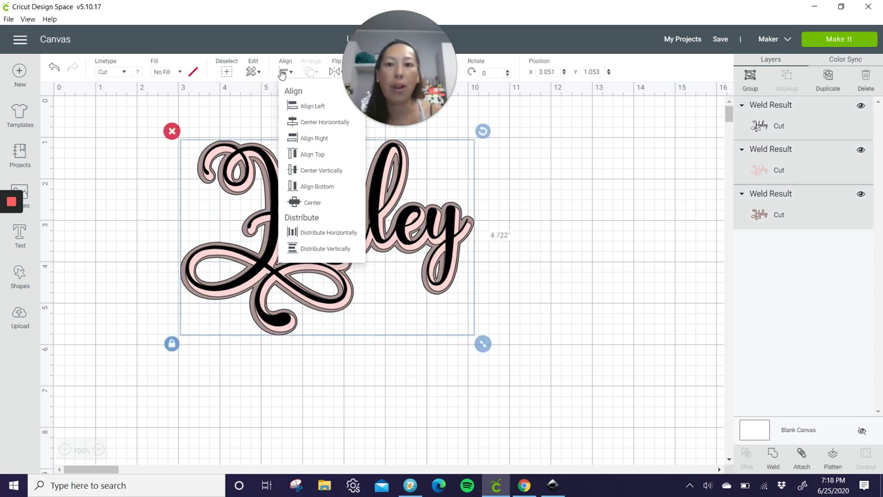
click(310, 205)
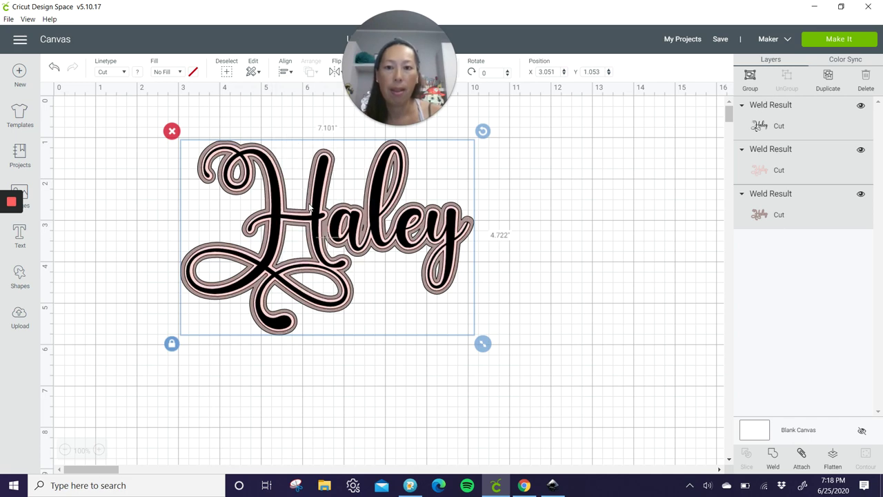
click(577, 301)
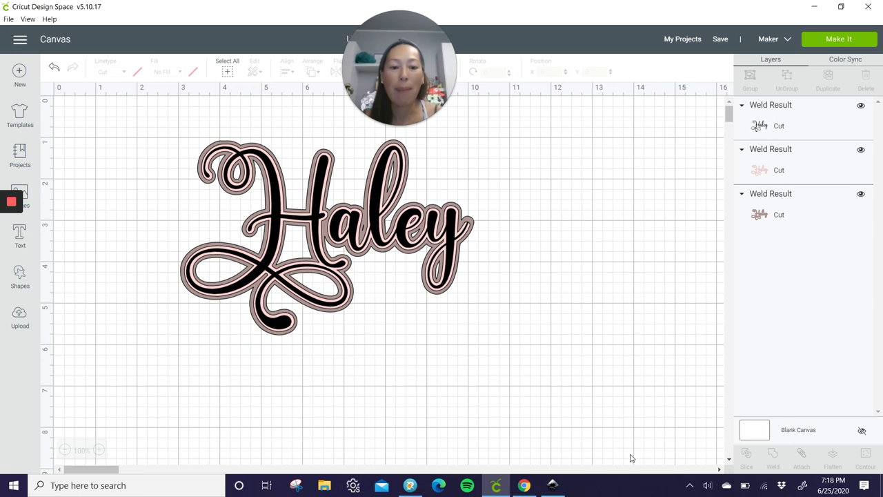
Step: Back in Inkscape, select all five Haley objects and delete them, leaving an empty page
click(554, 485)
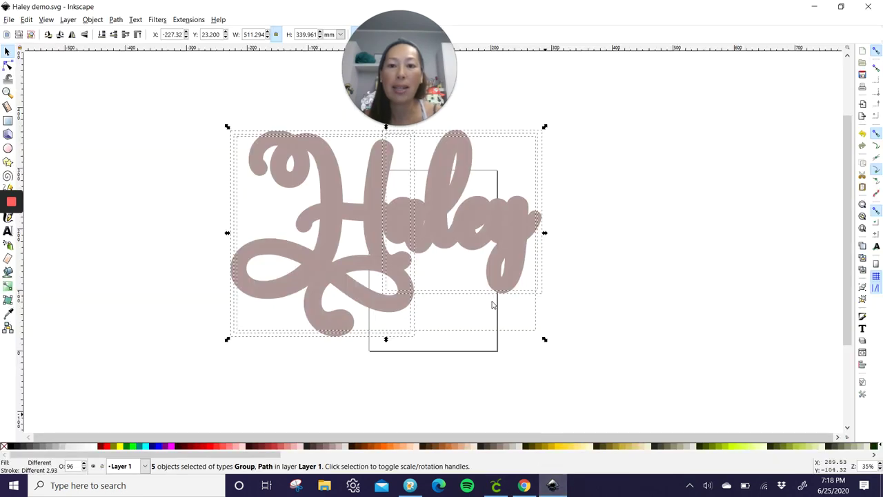
click(144, 118)
drag(132, 98, 683, 372)
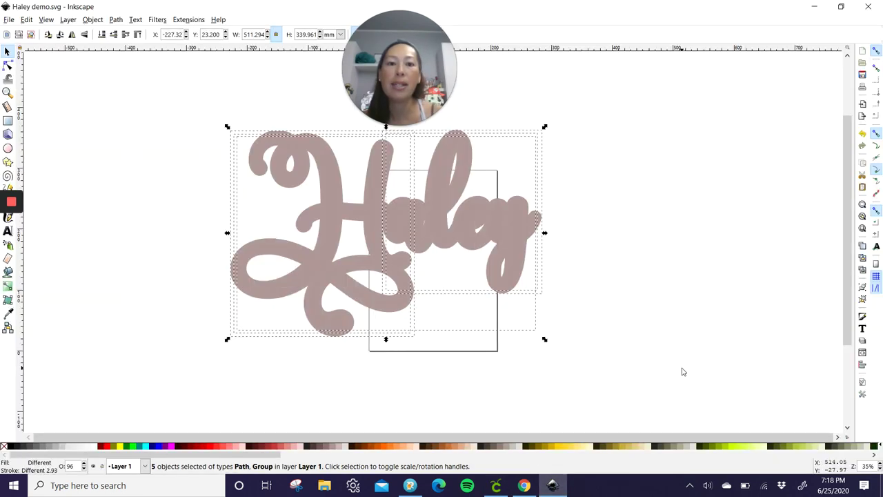
key(Delete)
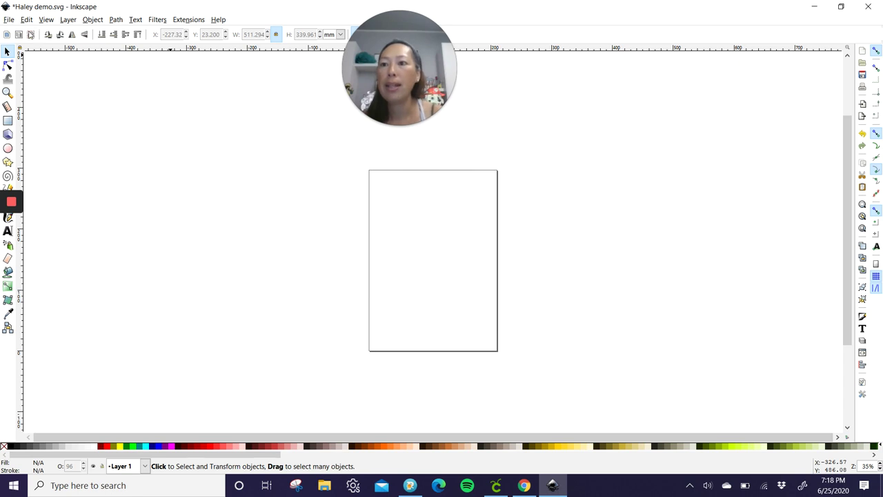
Step: Import the Haley lettering file and scale it to about 615.6 by 399.7 mm across the page
click(8, 20)
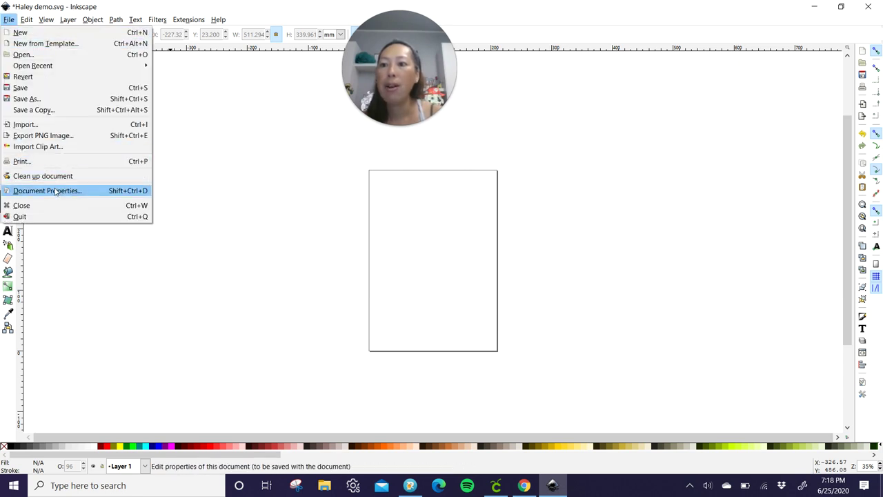
click(63, 124)
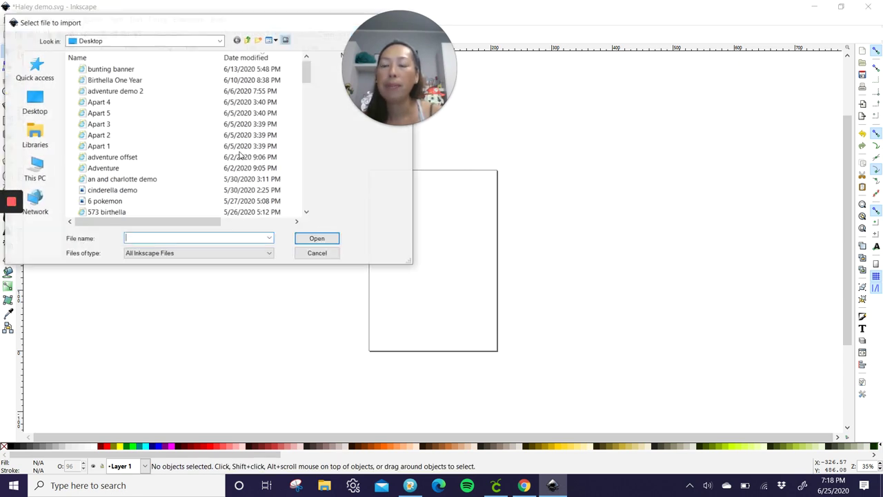
double_click(112, 79)
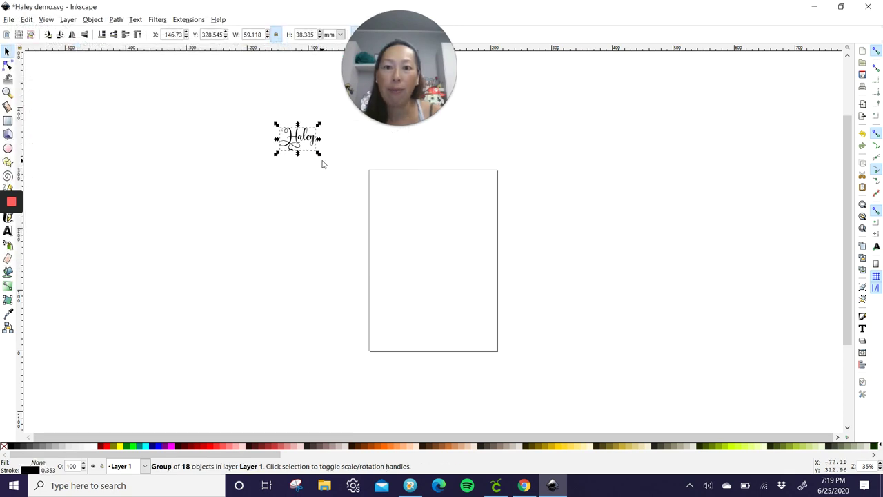
drag(321, 158, 704, 374)
drag(526, 233, 438, 235)
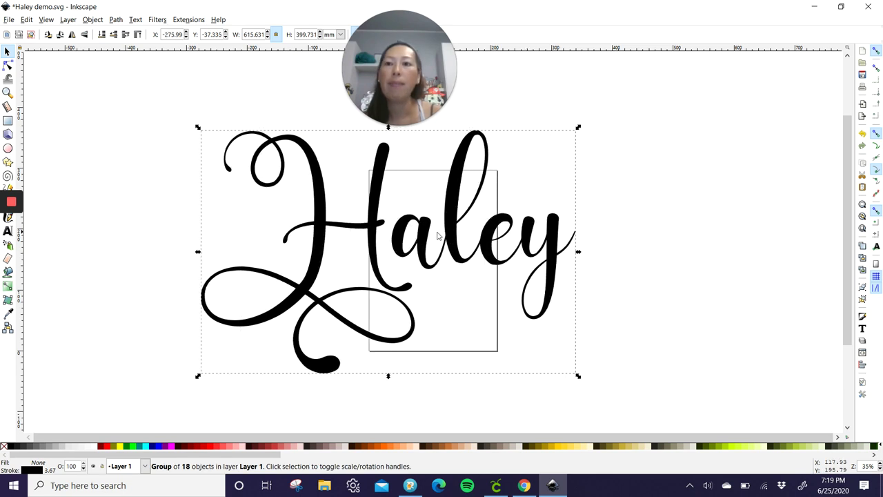
Step: Deselect the lettering and switch to the Paint Bucket tool
click(83, 120)
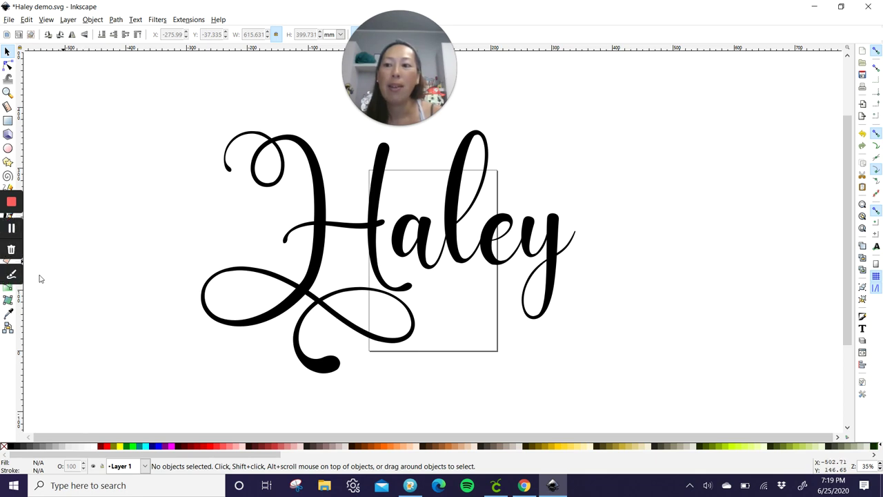
click(840, 6)
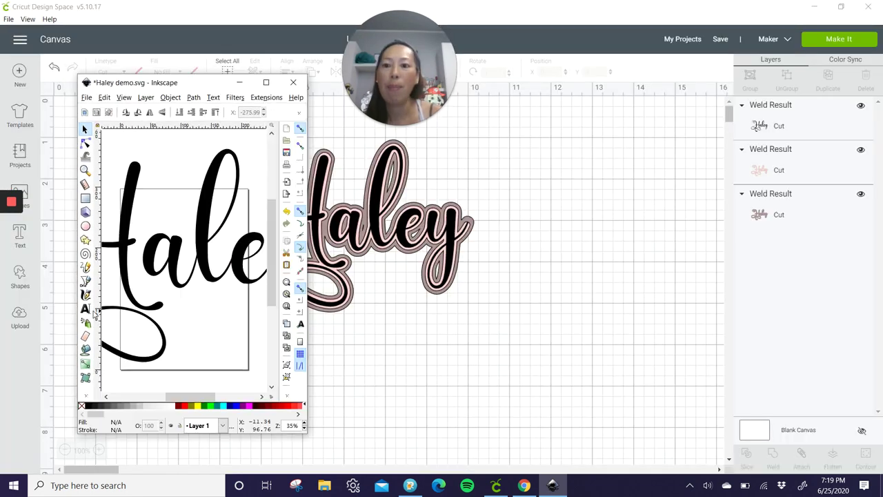
click(85, 350)
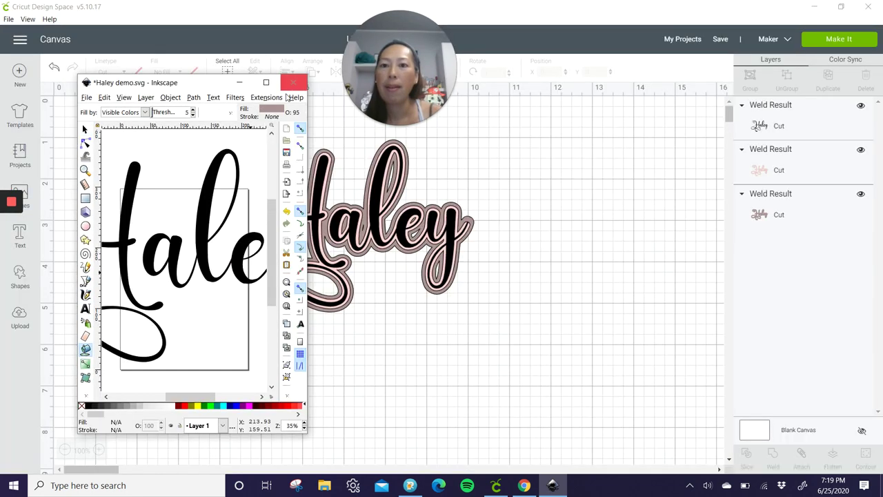
click(266, 82)
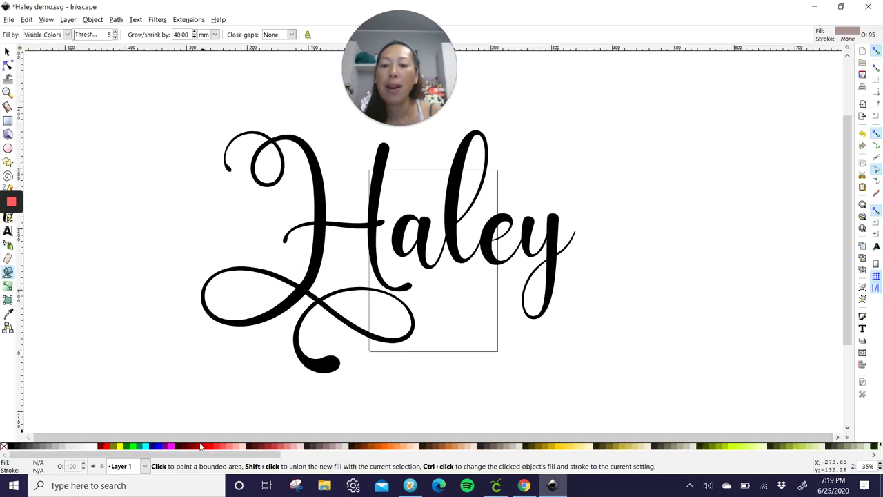
Step: Fill the H and aley with a light pink 10 mm offset shape
click(237, 449)
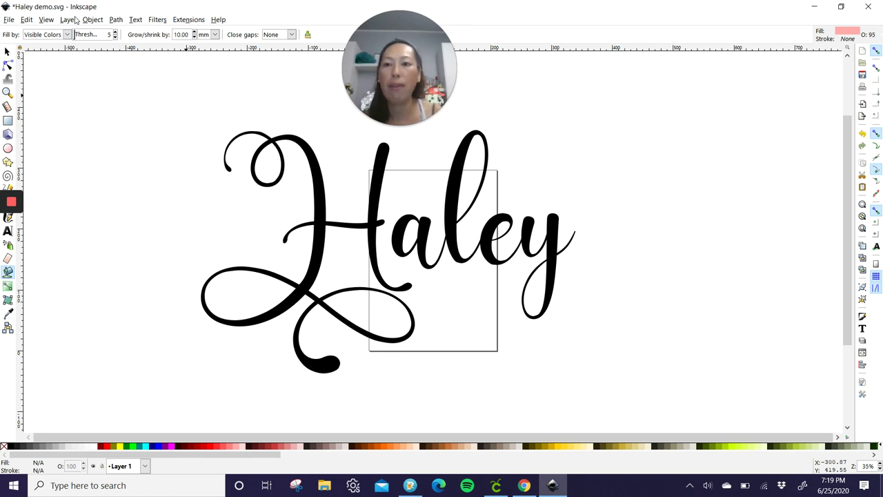
click(321, 201)
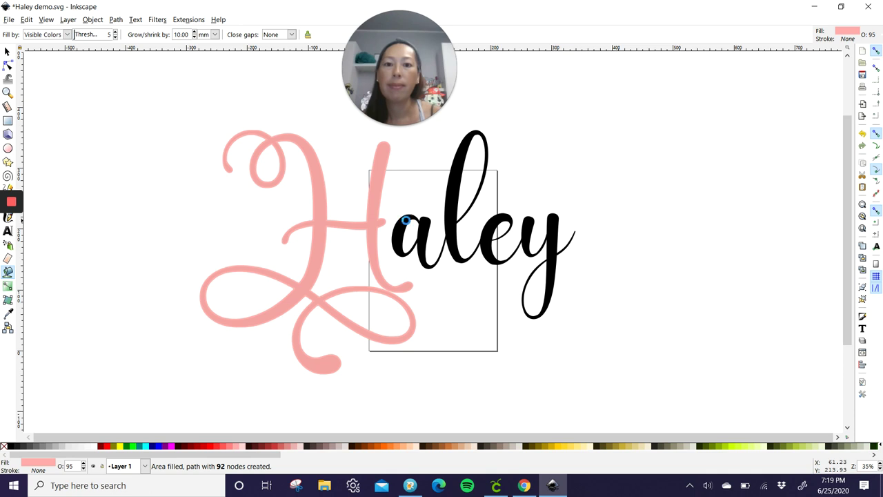
click(406, 219)
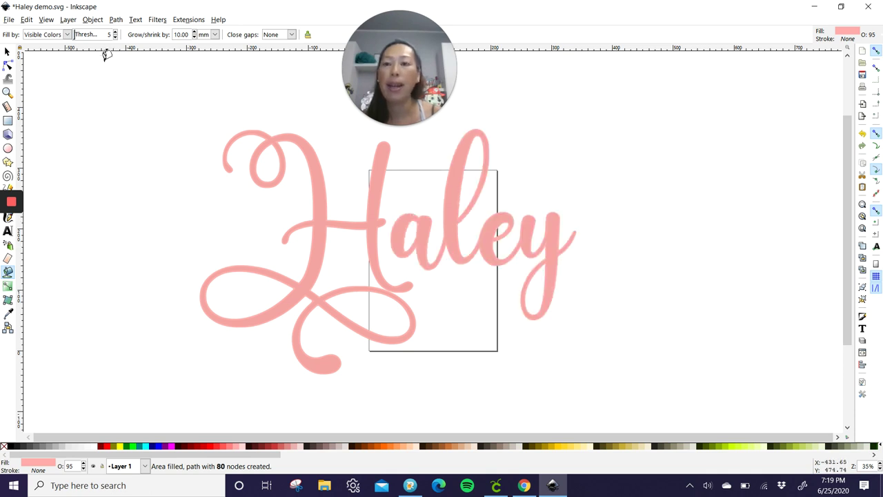
click(8, 52)
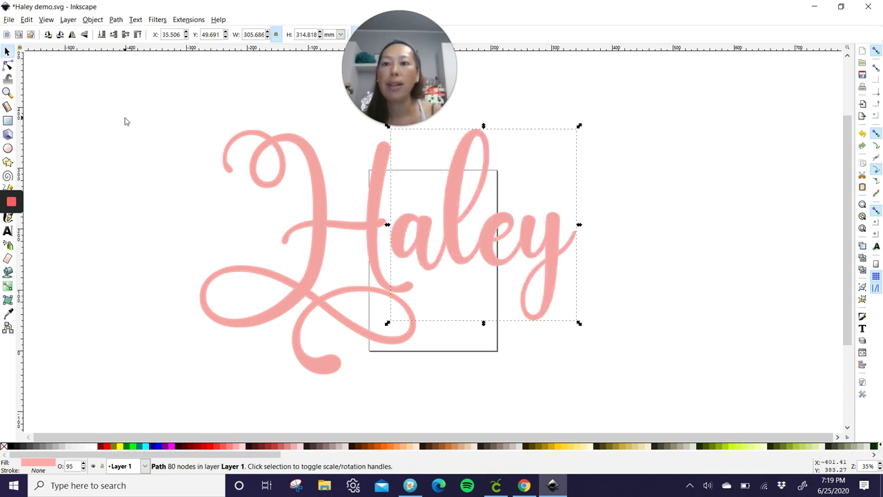
click(124, 122)
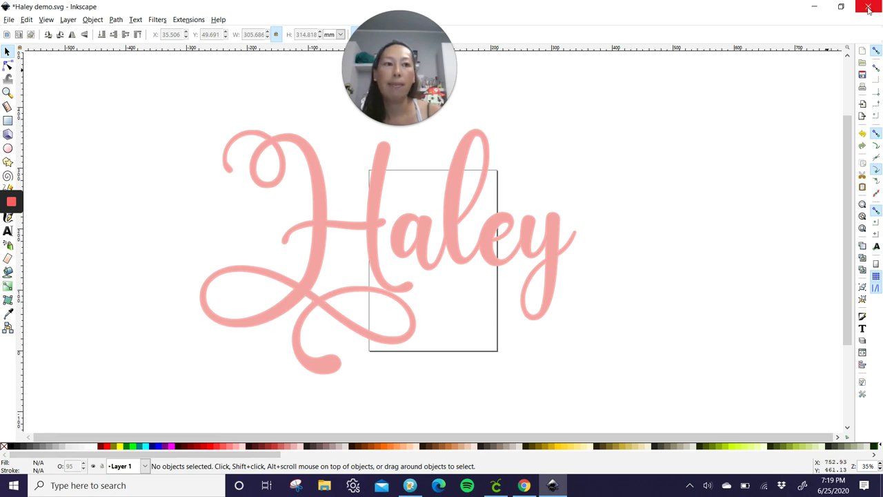
Step: Add a wider 20 mm mauve offset backing around the H and aley
click(841, 7)
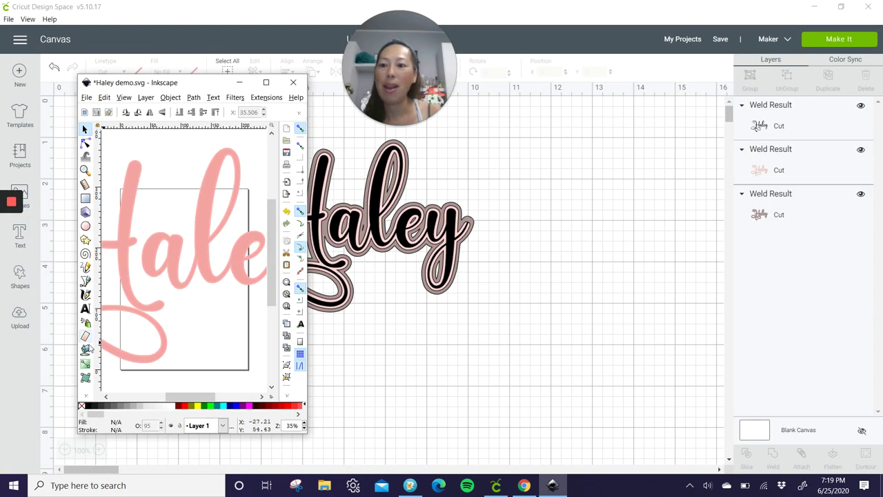
click(85, 349)
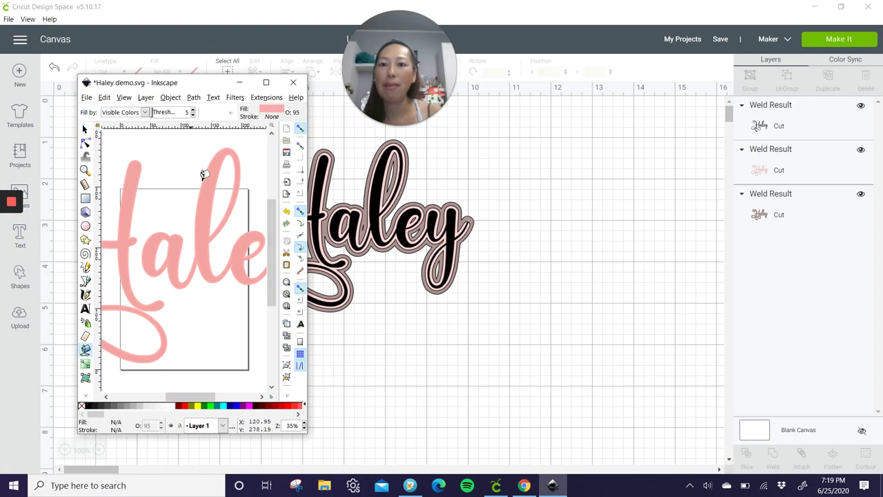
click(266, 82)
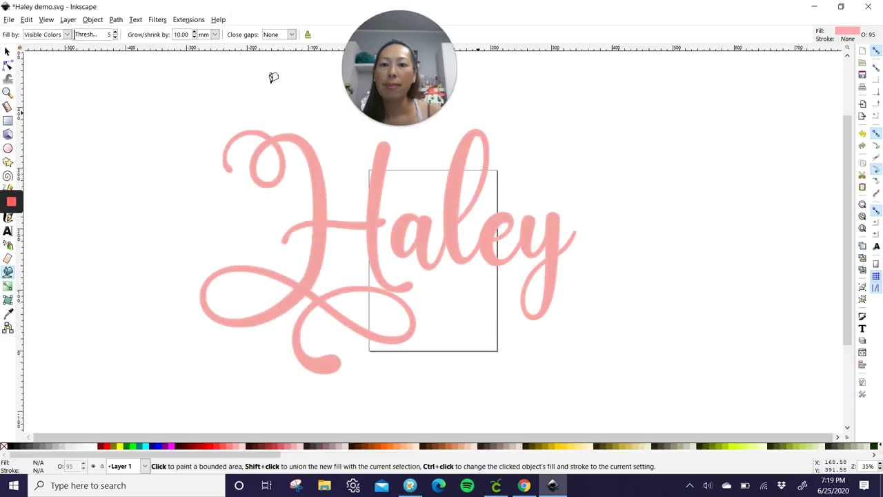
click(340, 447)
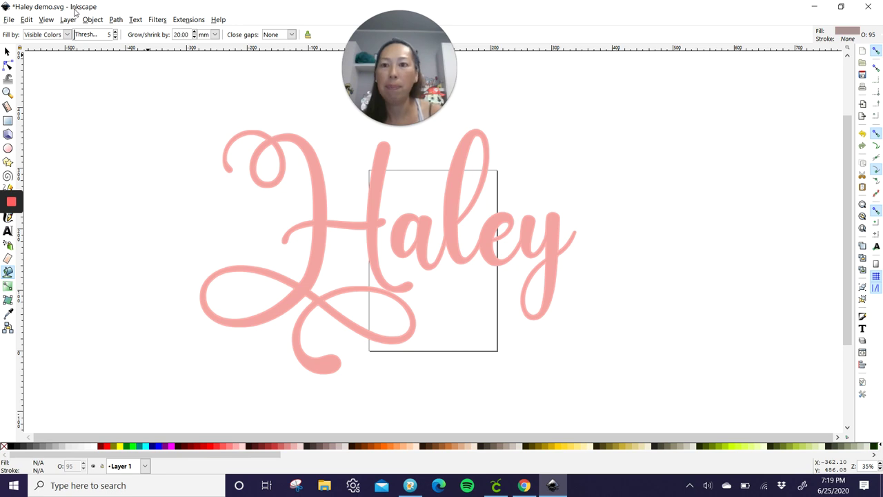
click(312, 167)
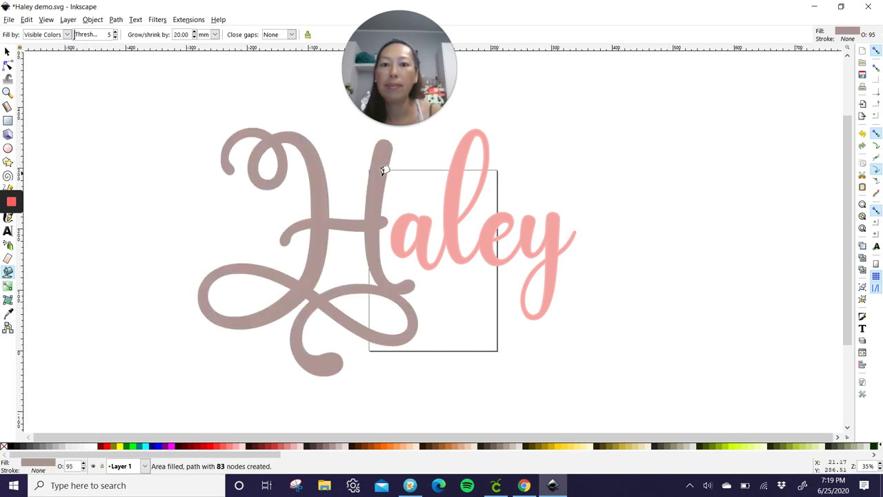
click(406, 216)
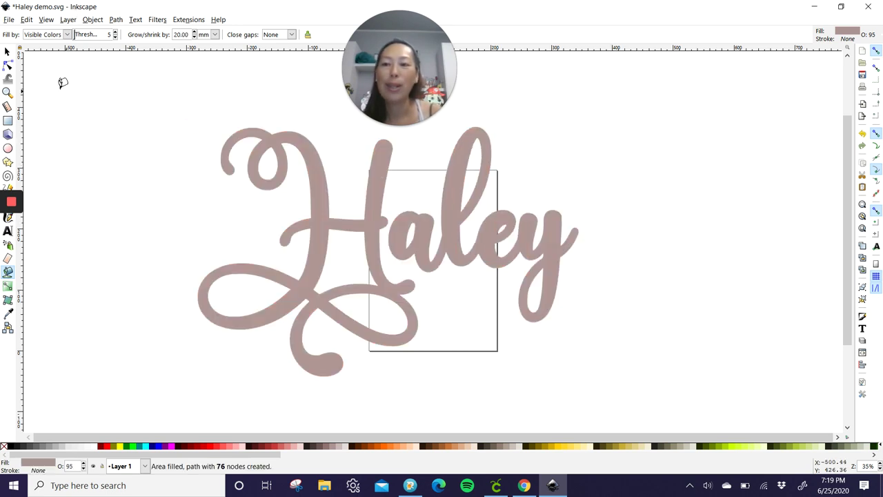
click(8, 52)
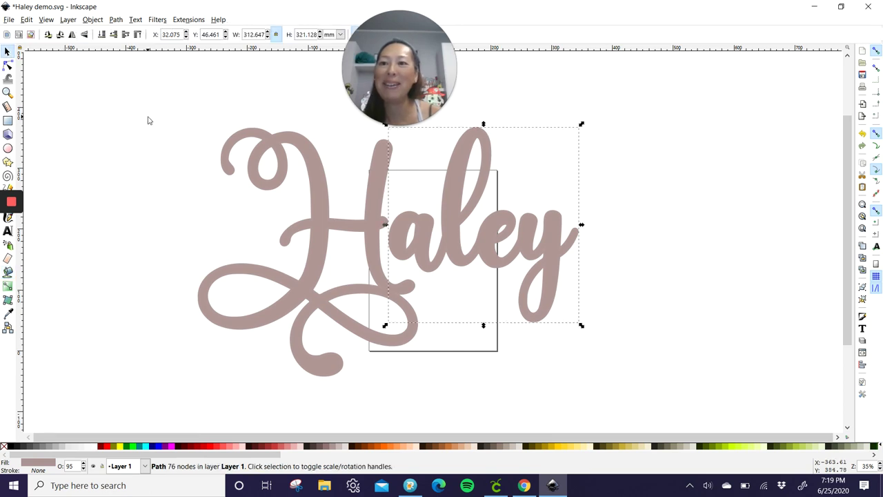
click(148, 121)
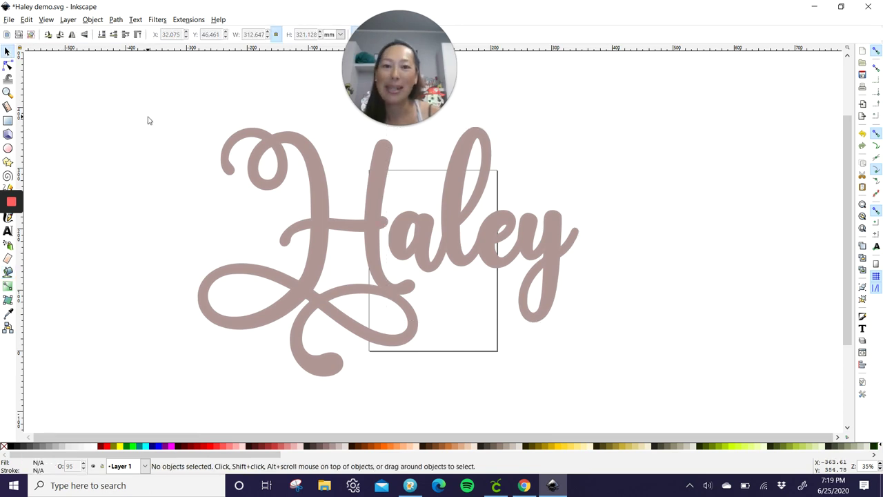
click(841, 8)
Step: Fill the H and aley with a peach 30 mm offset layer
click(85, 350)
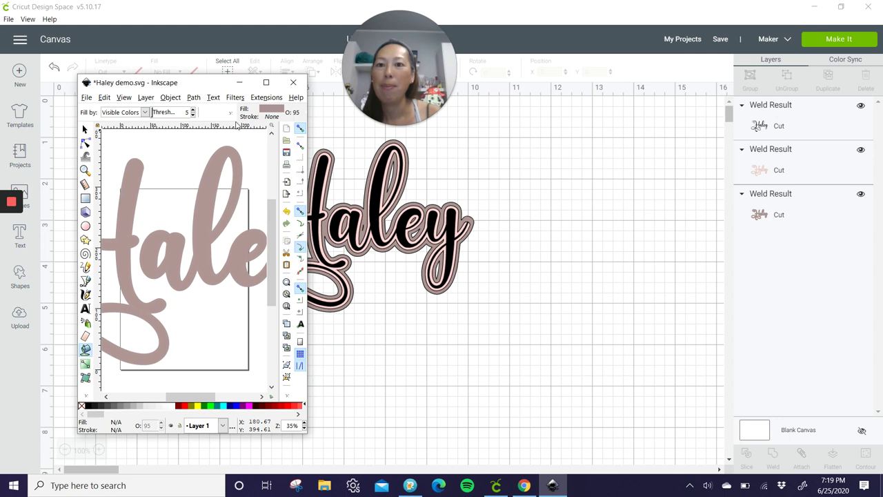
click(266, 83)
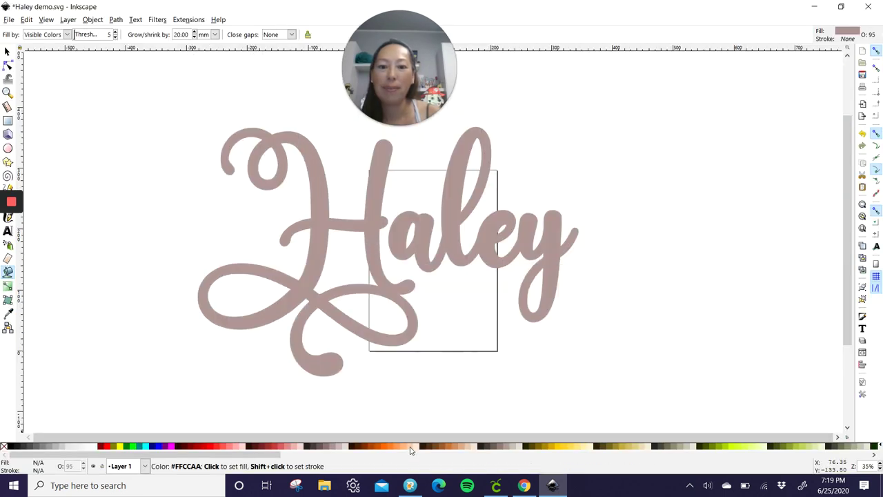
click(410, 446)
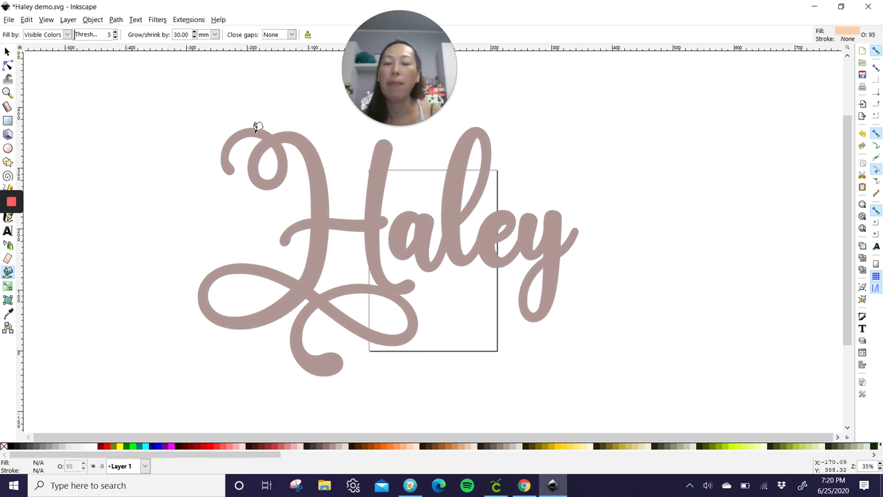
click(293, 140)
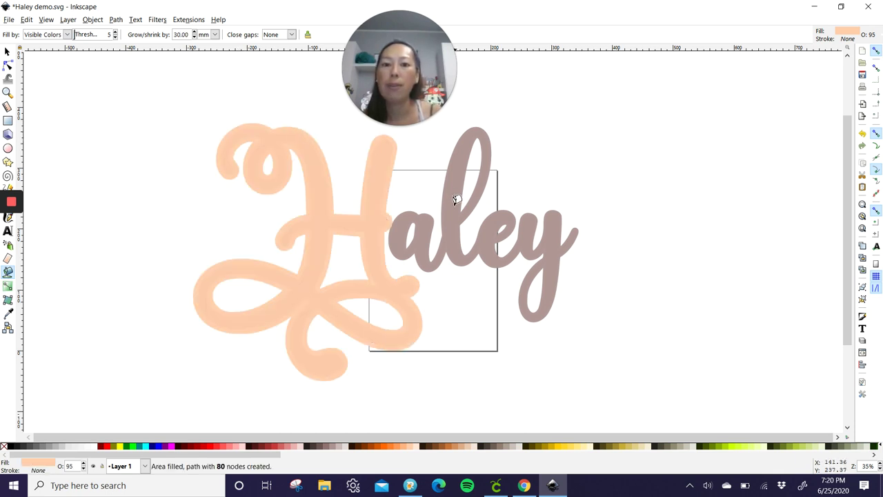
click(434, 219)
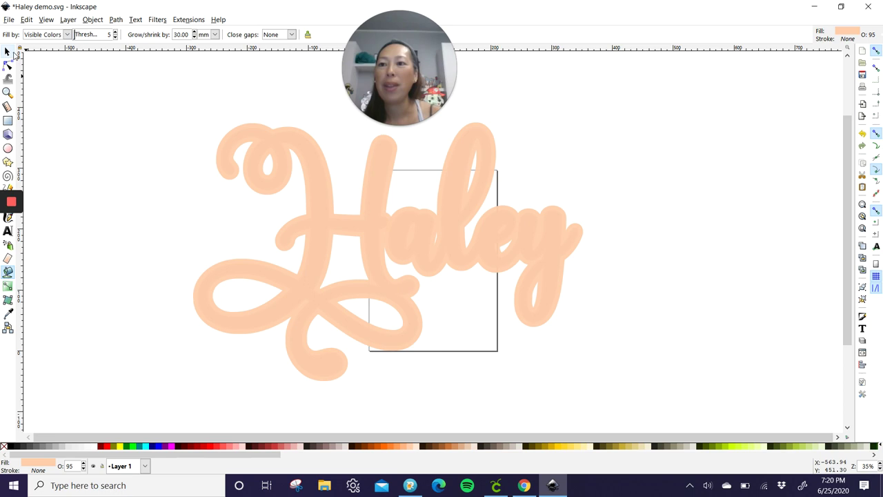
click(10, 52)
click(110, 155)
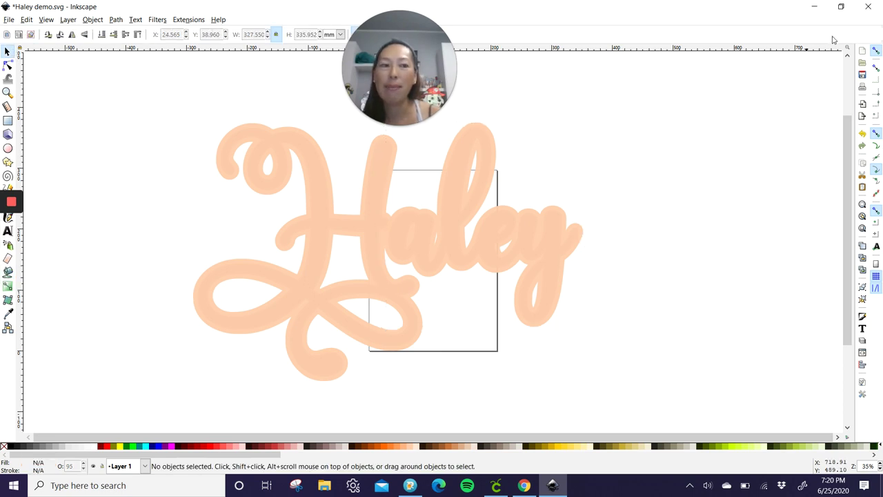
Step: Add a wider light peach 40 mm offset layer around the whole Haley lettering
click(841, 6)
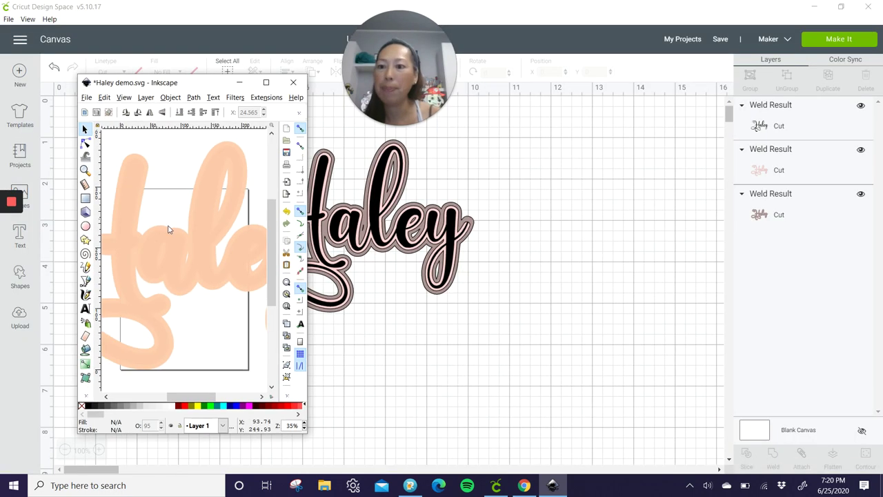
click(86, 351)
click(266, 83)
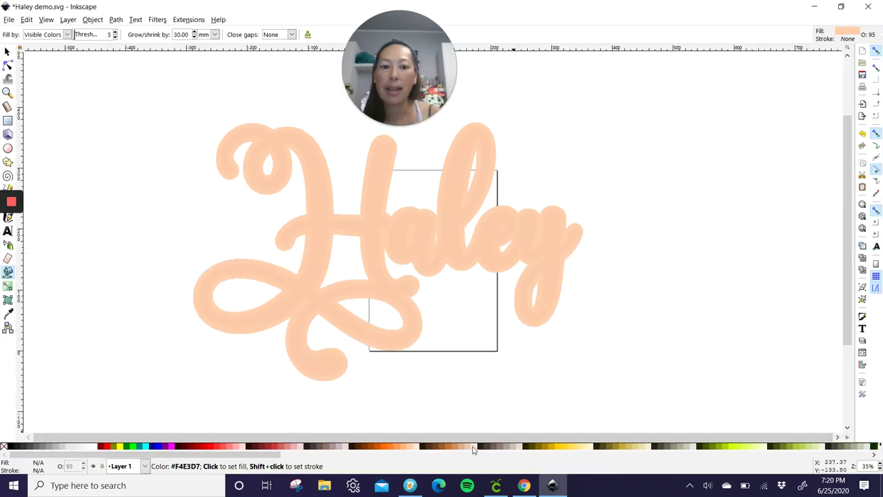
click(475, 447)
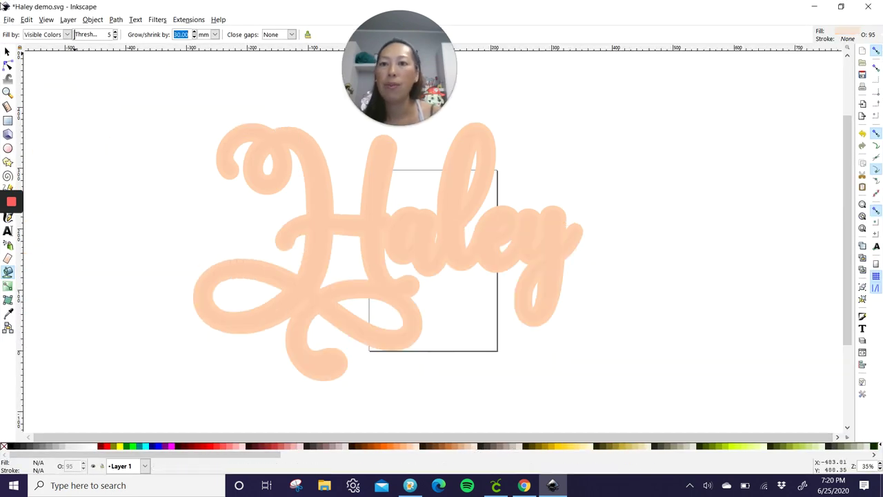
click(306, 151)
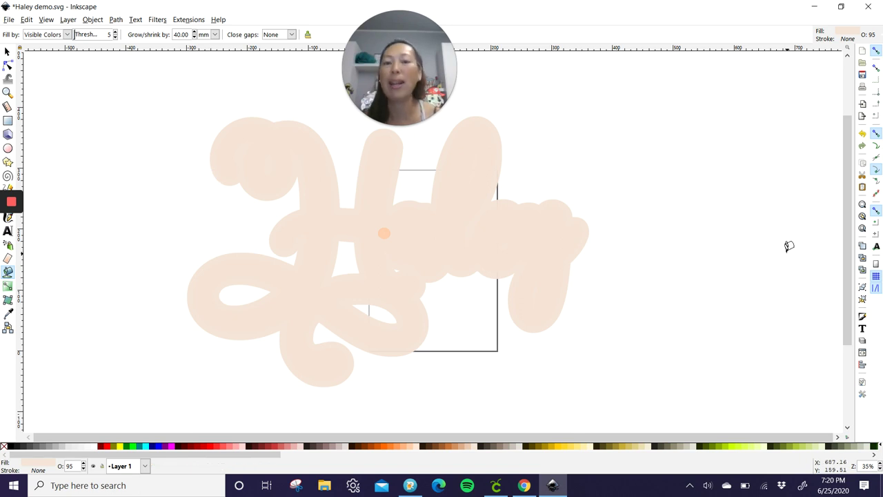
Step: Select all objects with Ctrl+A and convert them with Path > Object to Path
click(9, 53)
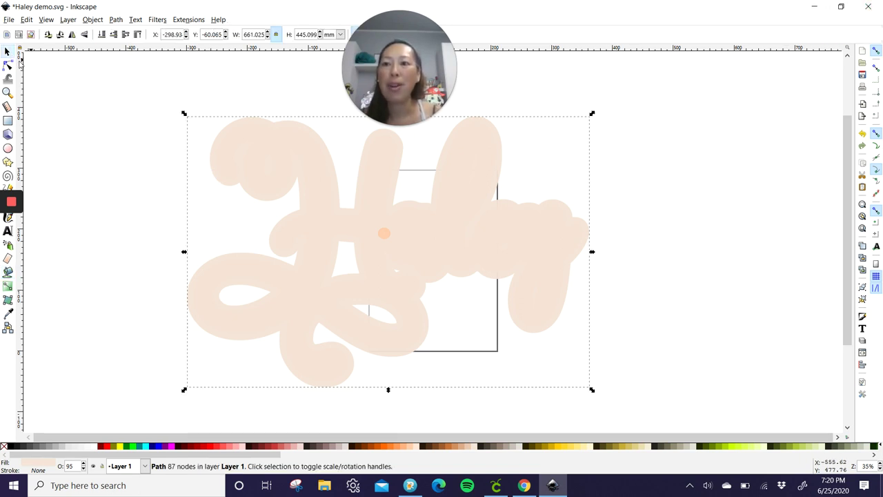
click(79, 86)
scroll(427, 276, down, 4)
key(ctrl+a)
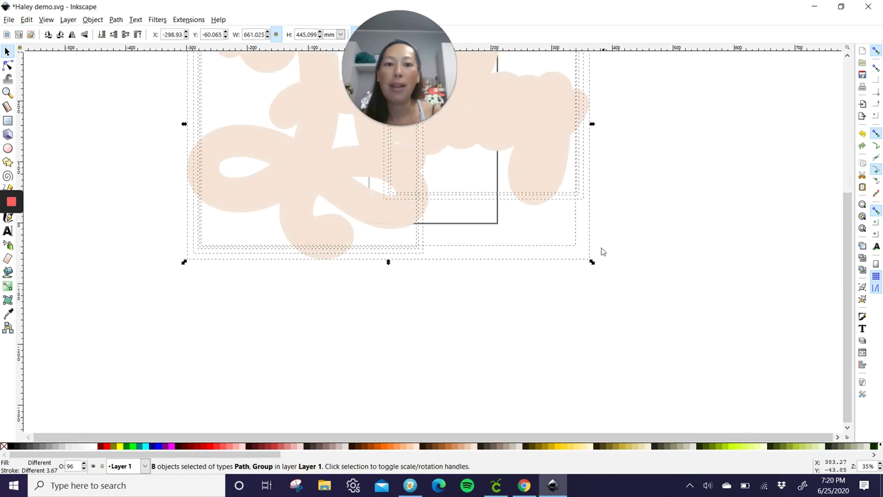
scroll(375, 171, up, 5)
click(115, 20)
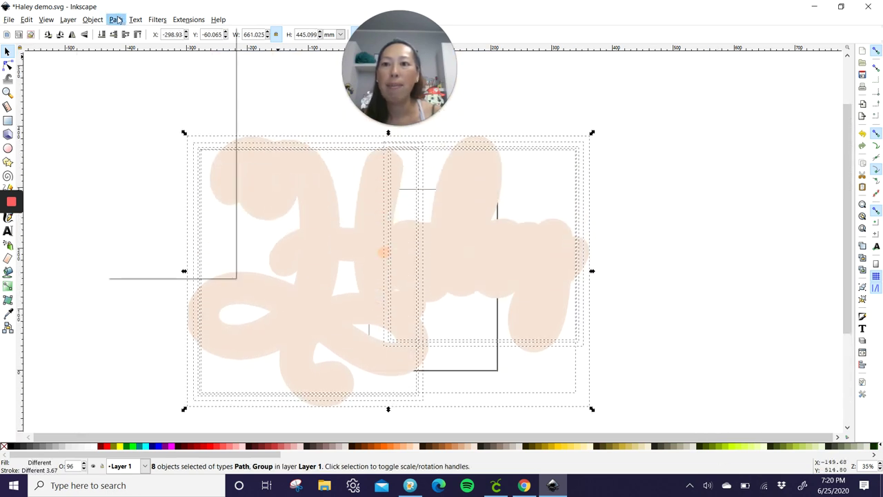
click(122, 32)
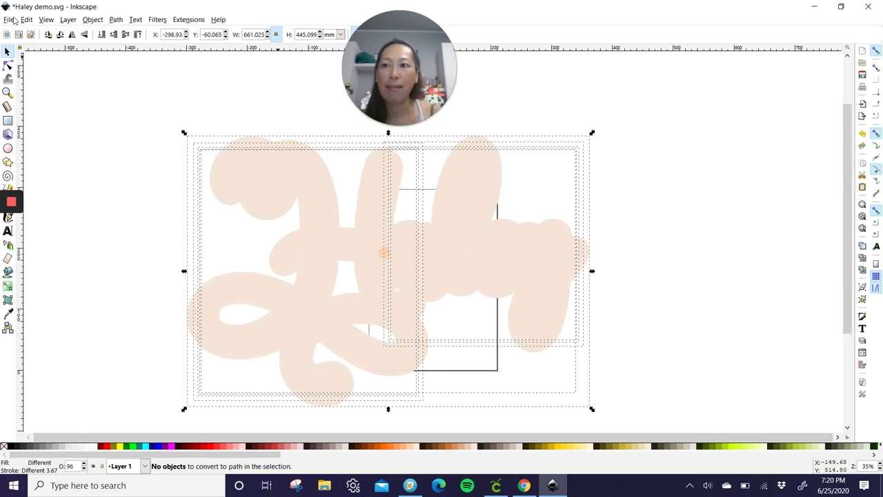
Step: Save the drawing as Haley demo 2.svg
click(9, 19)
click(31, 97)
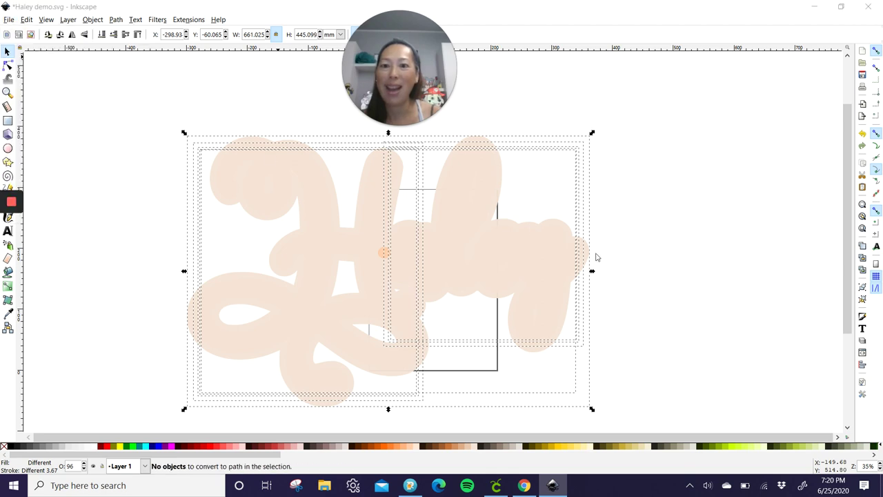
click(201, 222)
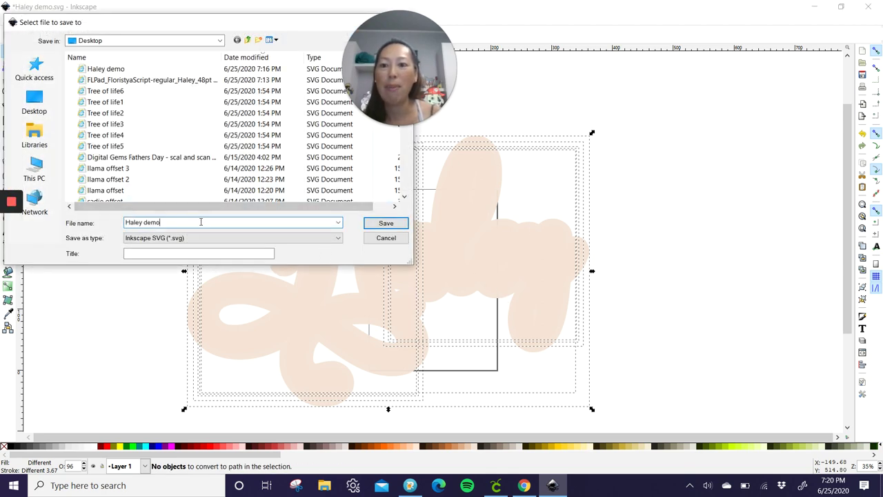
click(389, 223)
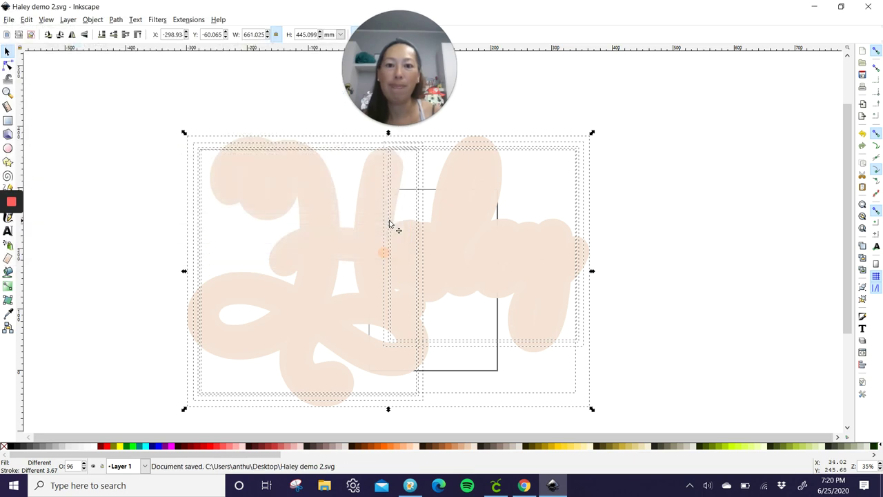
Step: Upload Haley demo 2.svg to Cricut Design Space and save it to the library
click(495, 485)
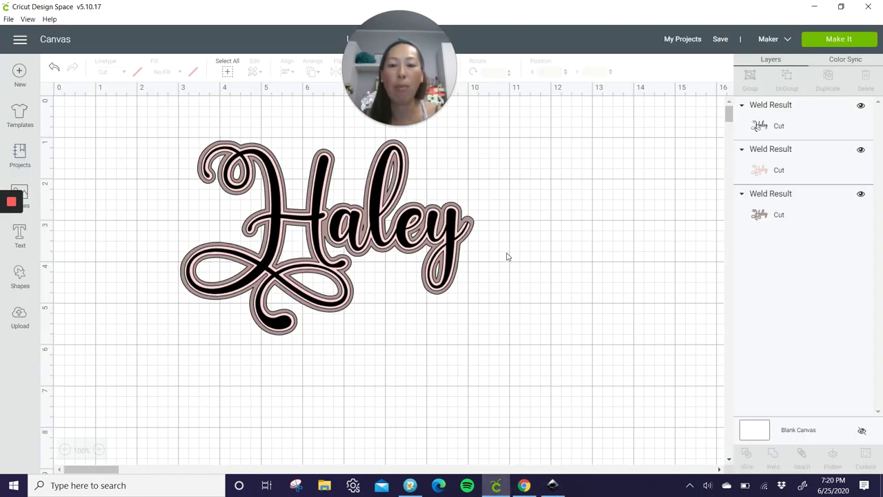
click(20, 317)
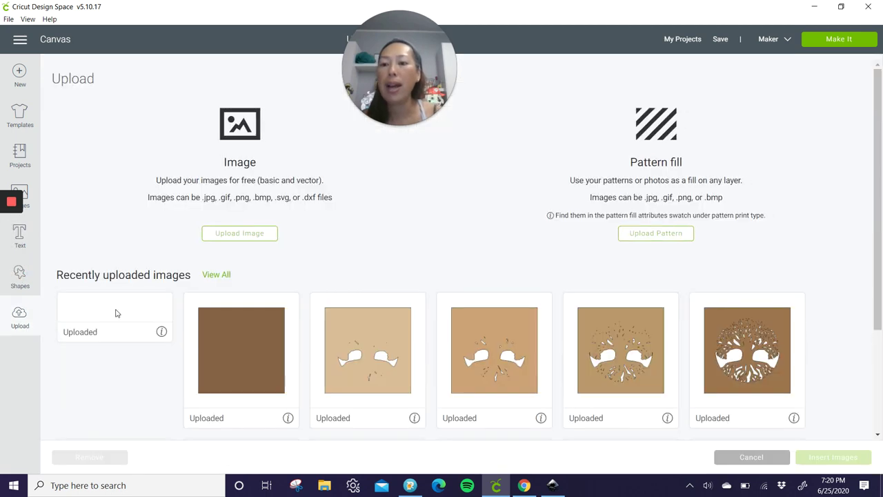
click(263, 237)
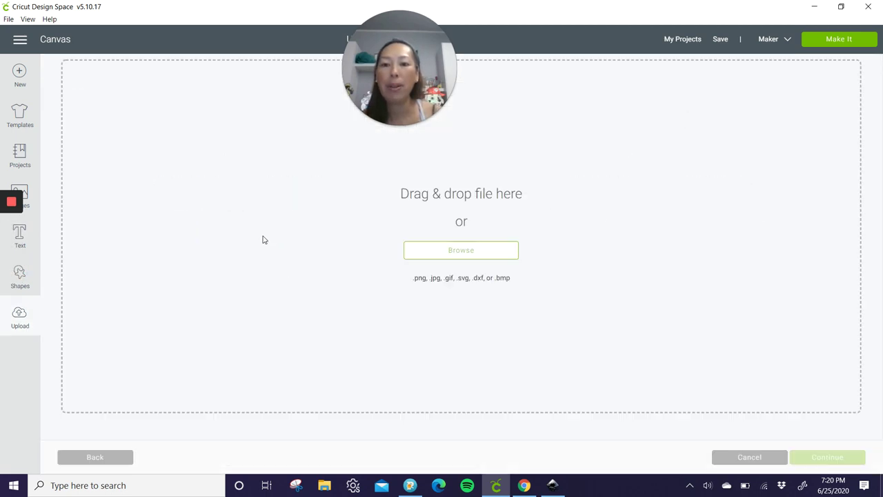
click(493, 249)
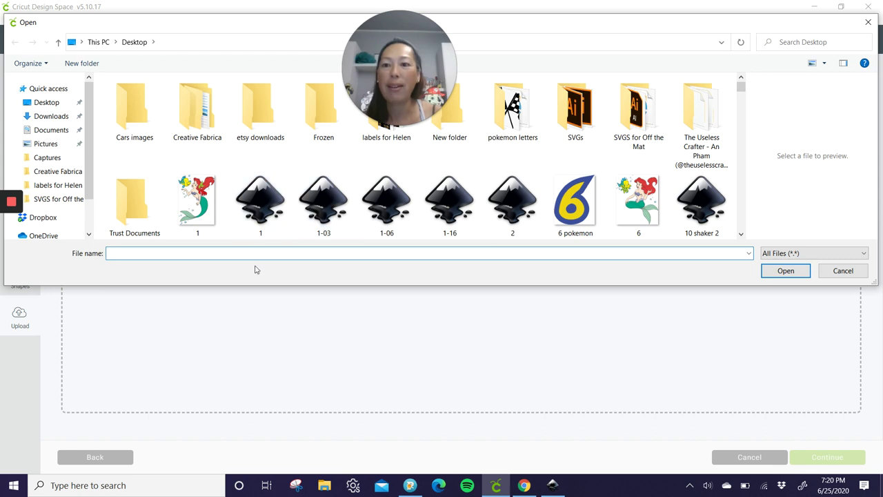
text(hale)
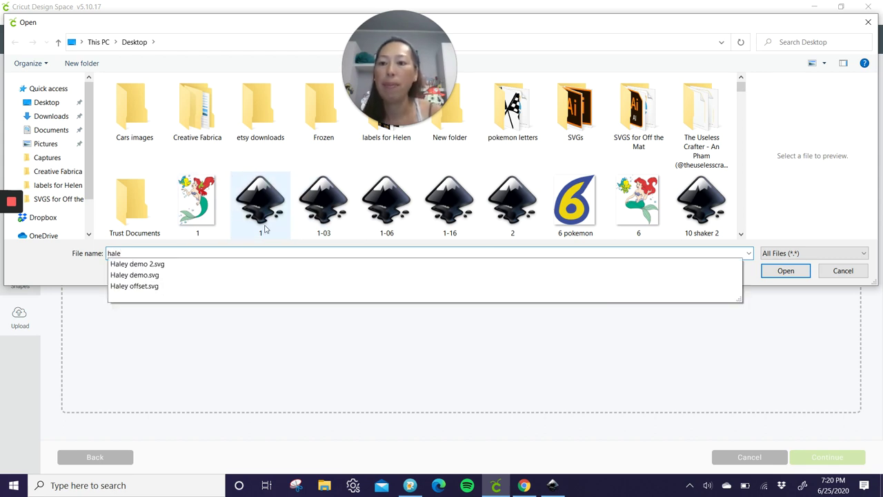
click(190, 266)
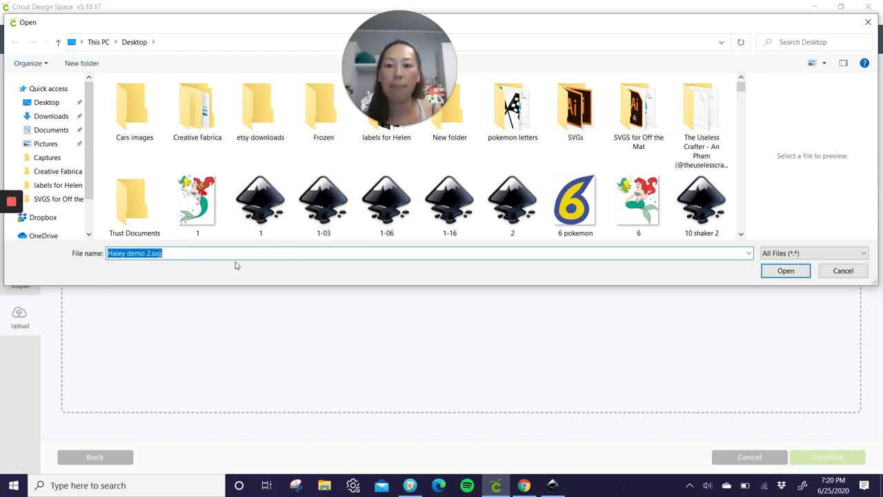
click(777, 273)
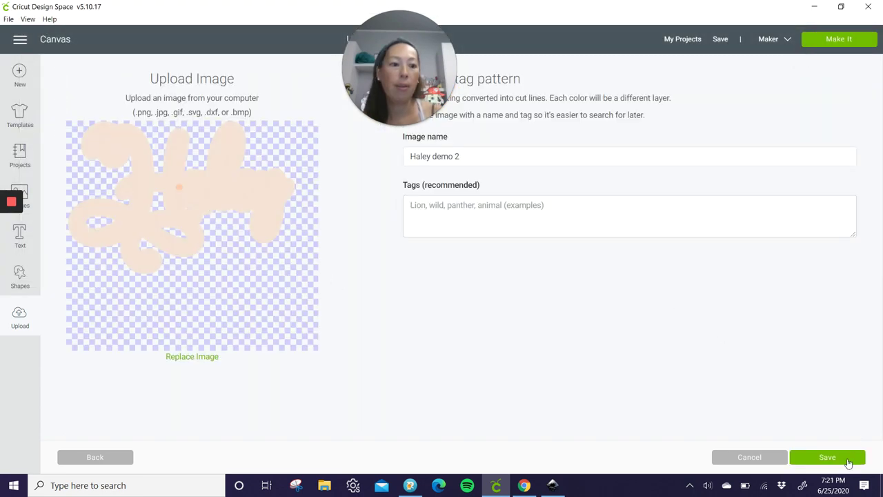
click(849, 463)
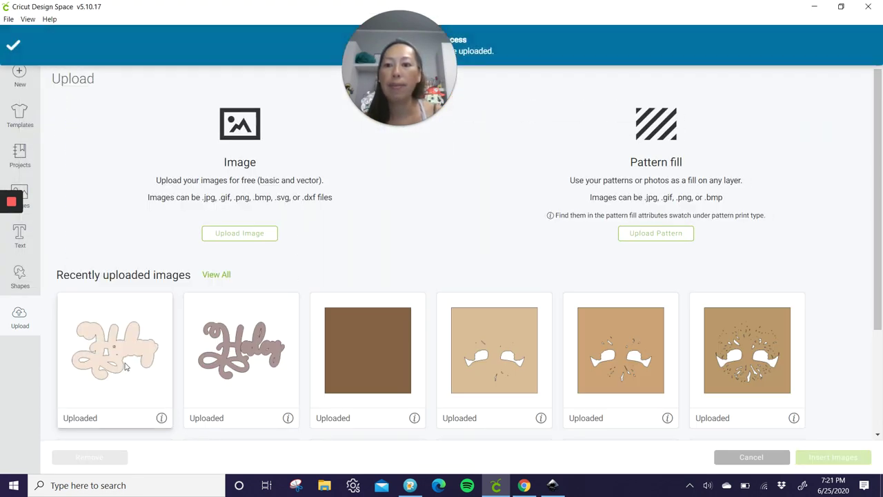
Step: Insert the new Haley image and move its offset shapes onto the Haley lettering
click(125, 365)
key(Return)
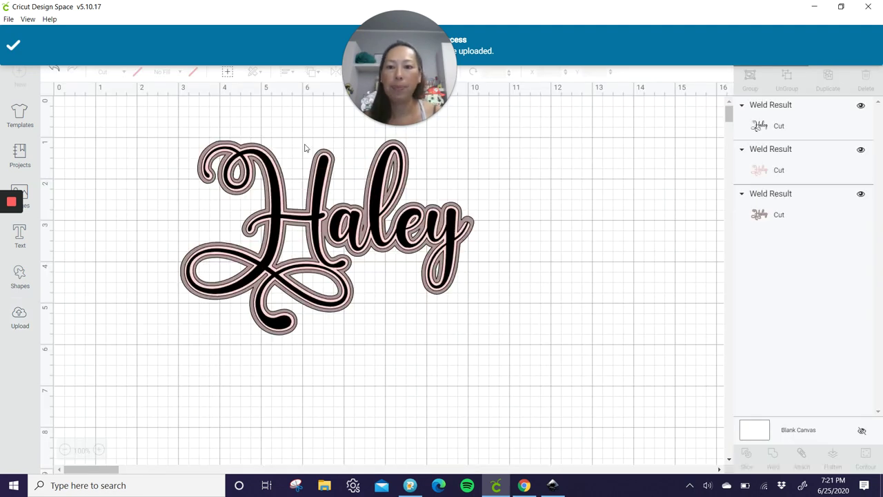
drag(411, 316, 386, 225)
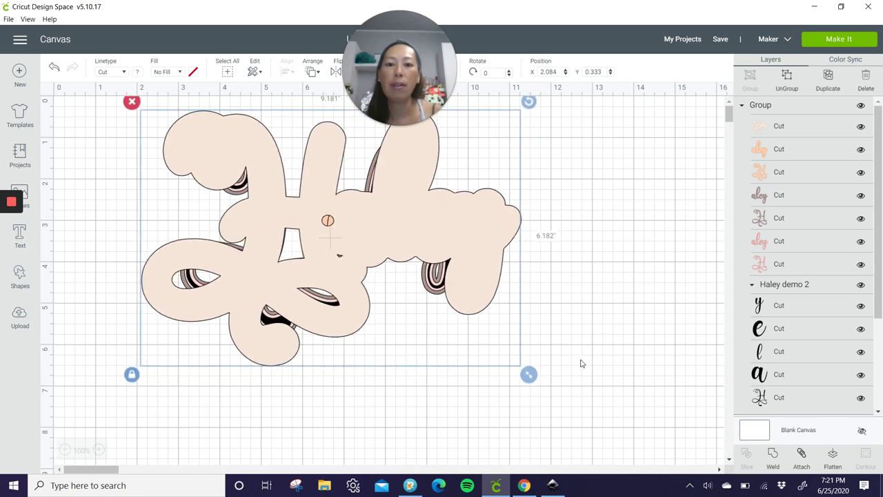
Step: Scale the Haley offset group to 8.25 by 5.555 inches and drag it below the original Haley lettering
drag(518, 378, 476, 342)
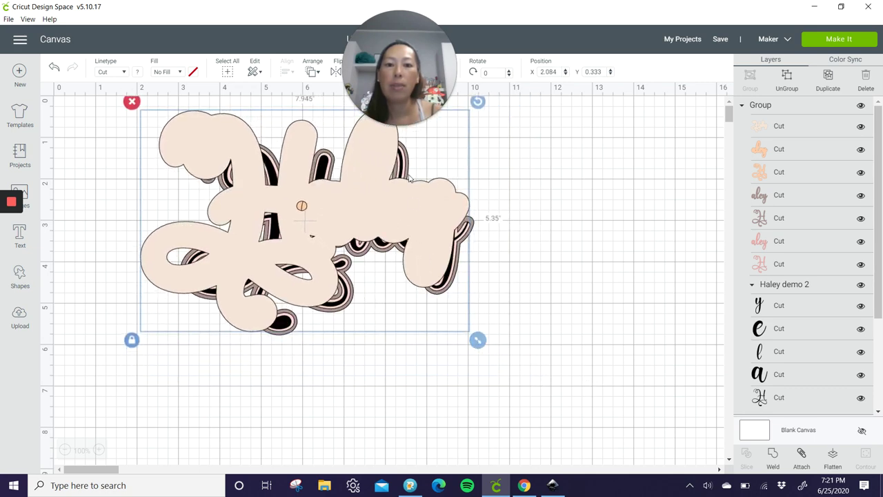
drag(415, 208, 436, 219)
drag(504, 364, 516, 370)
drag(455, 241, 497, 483)
scroll(447, 327, down, 4)
drag(422, 260, 392, 291)
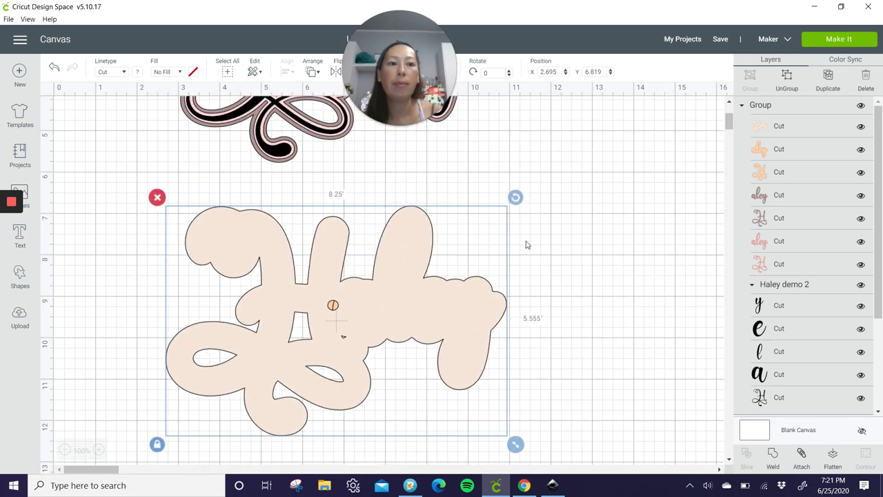
Step: Ungroup the upload and contour the pale offset layer, keeping only the two teardrop and trapezoid holes
click(787, 76)
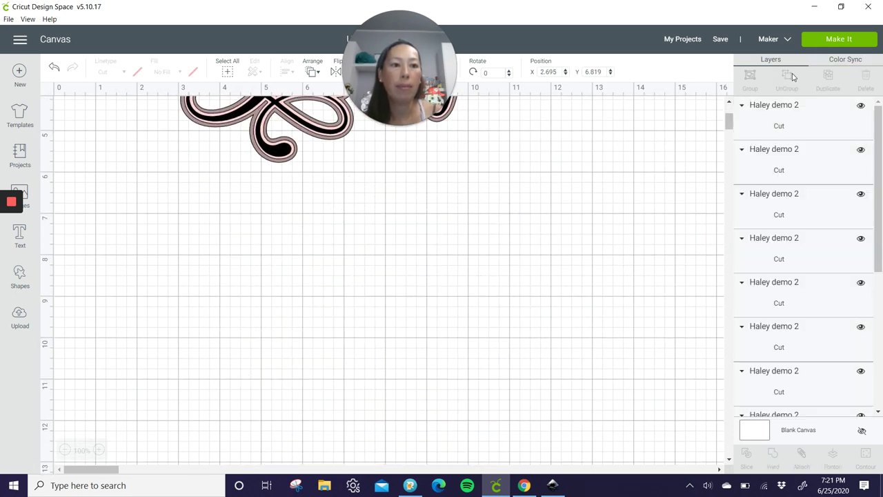
click(779, 129)
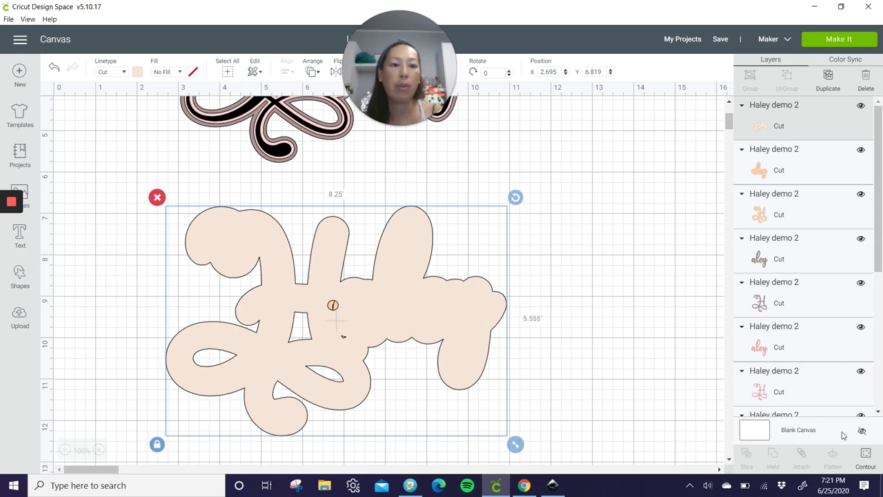
click(866, 459)
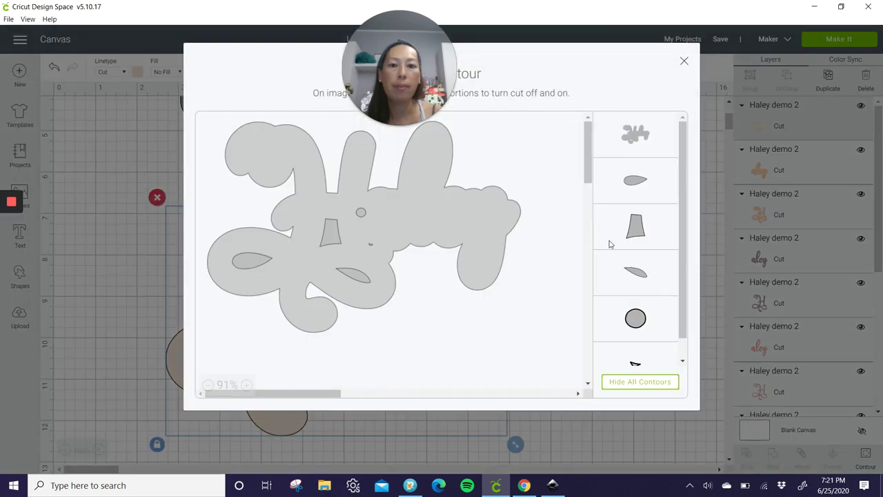
click(637, 384)
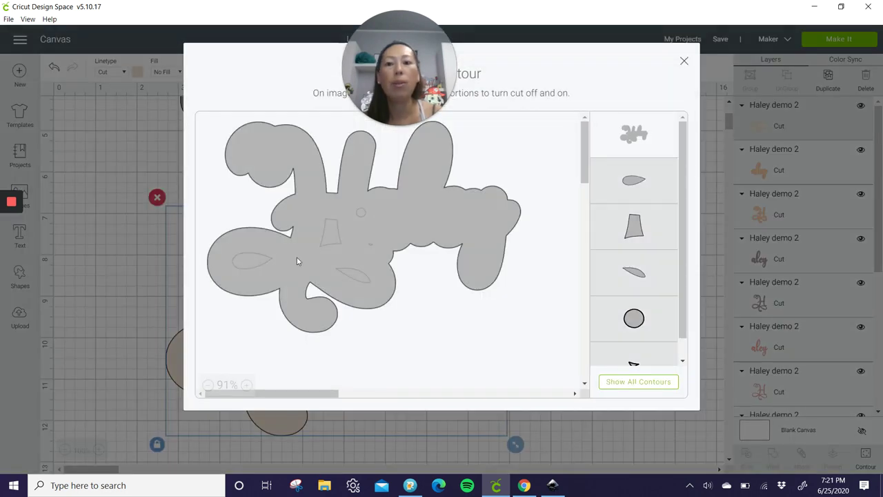
click(252, 260)
click(337, 243)
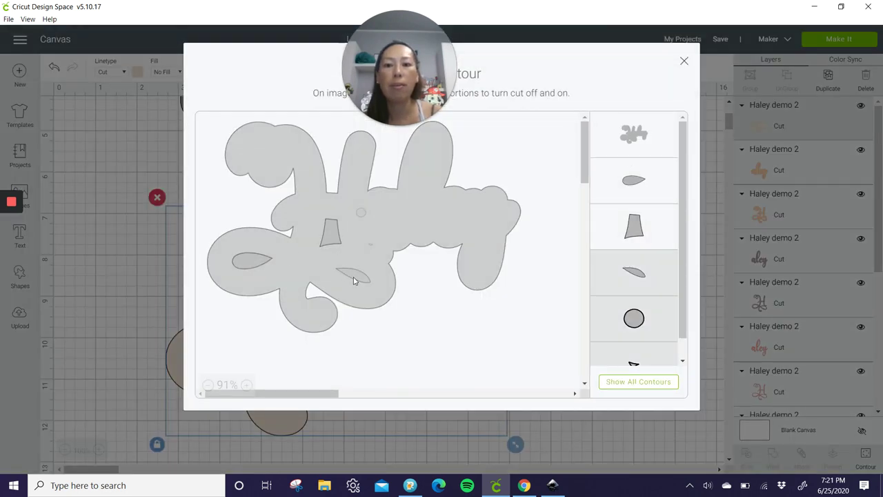
click(353, 276)
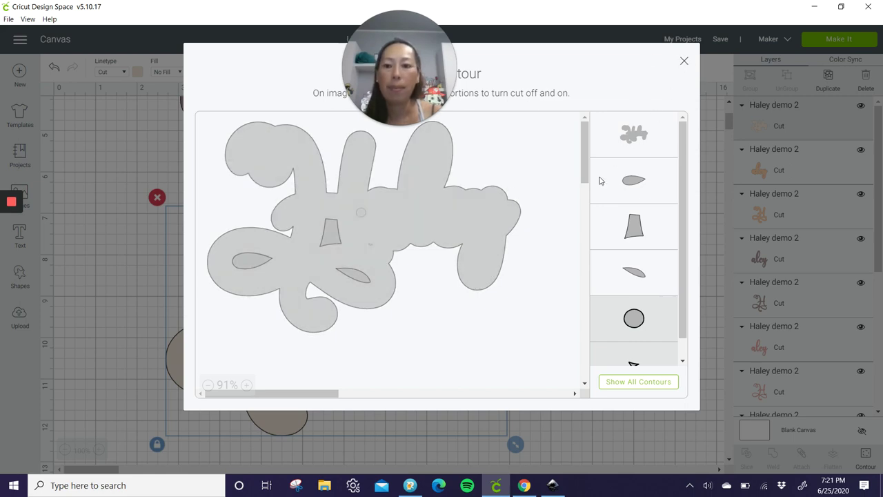
click(685, 63)
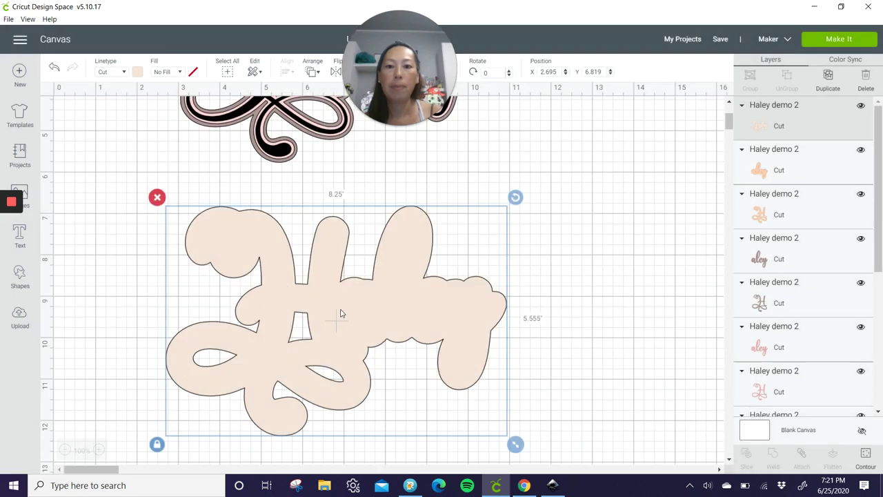
Step: Move the pale offset Haley aside, then weld the orange H and aley pieces and shift them right
drag(339, 316, 738, 336)
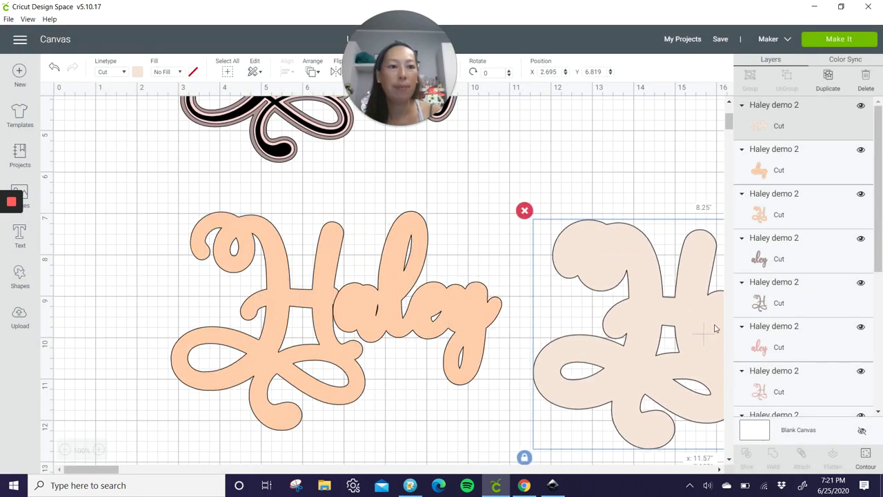
click(802, 166)
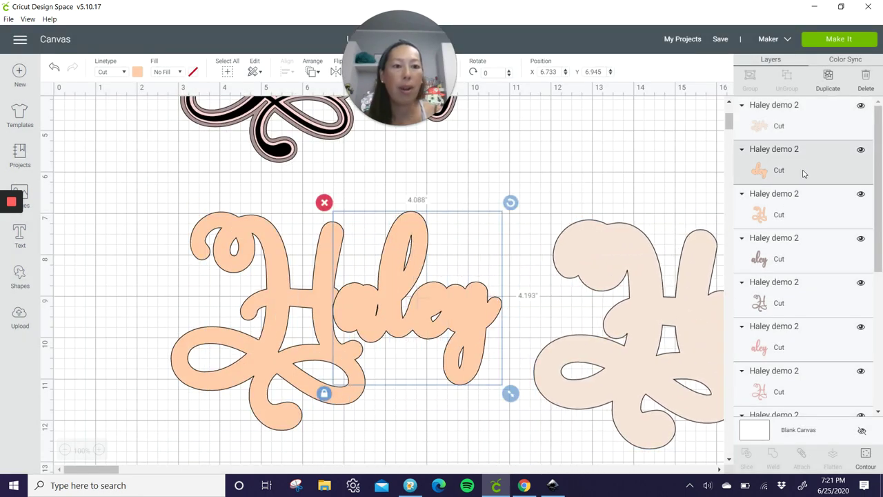
shift+click(799, 215)
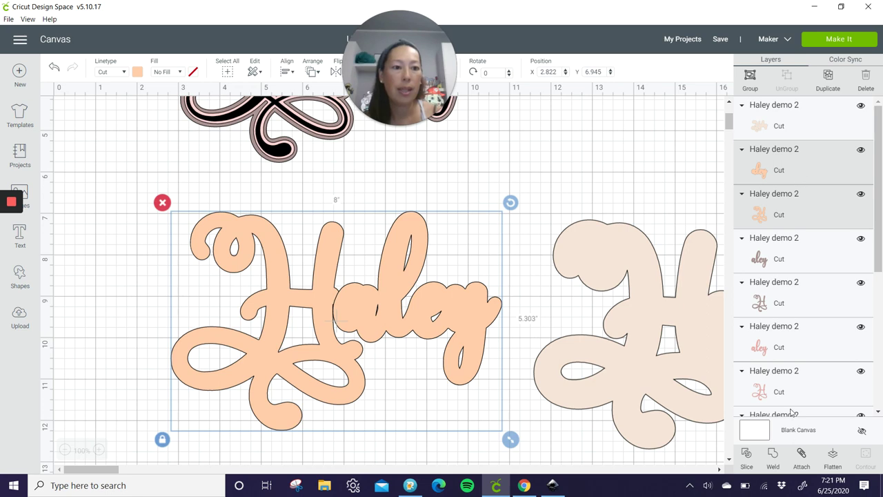
click(772, 455)
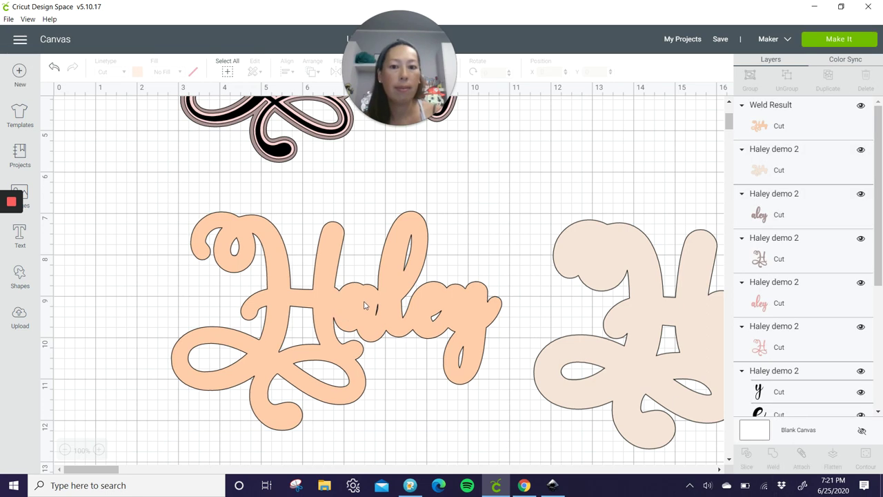
drag(464, 317, 780, 321)
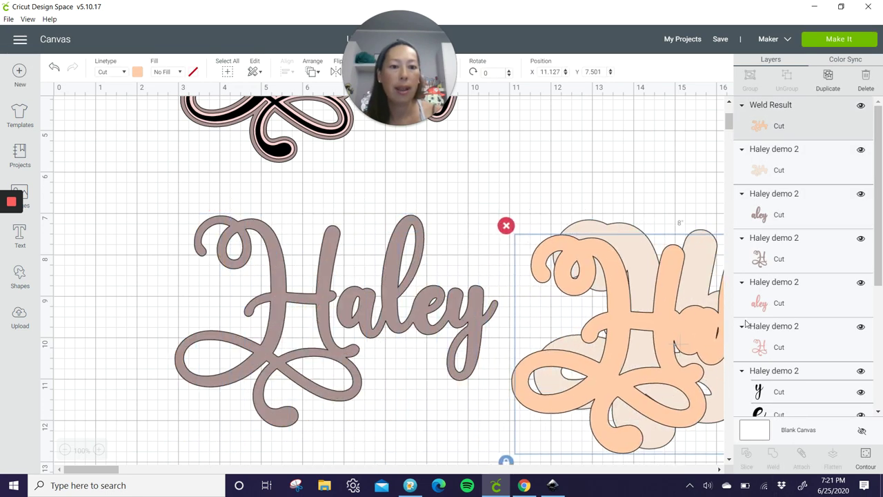
Step: Weld the mauve H and aley onto the peach stack, then weld all the pink Haley layers
click(786, 207)
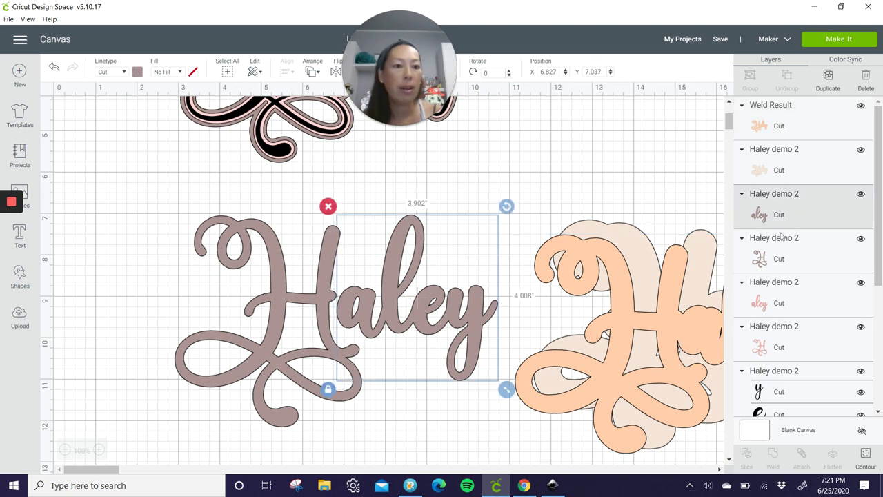
shift+click(779, 259)
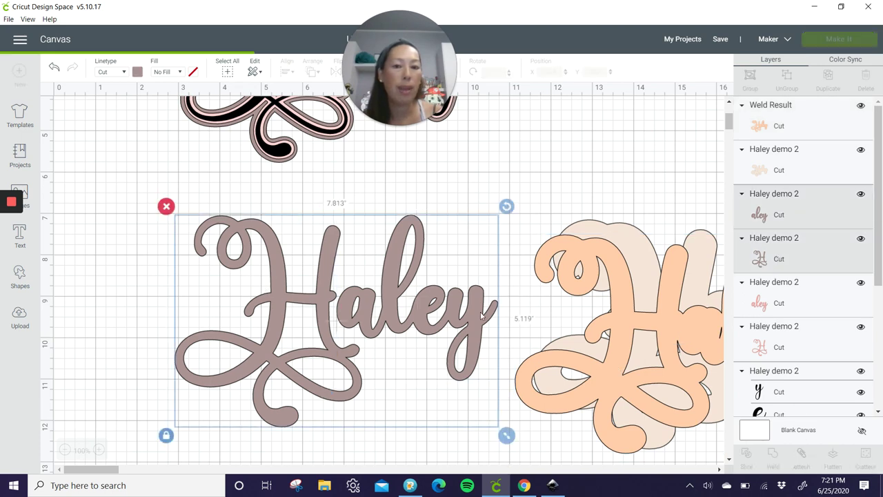
click(773, 456)
drag(497, 304, 854, 323)
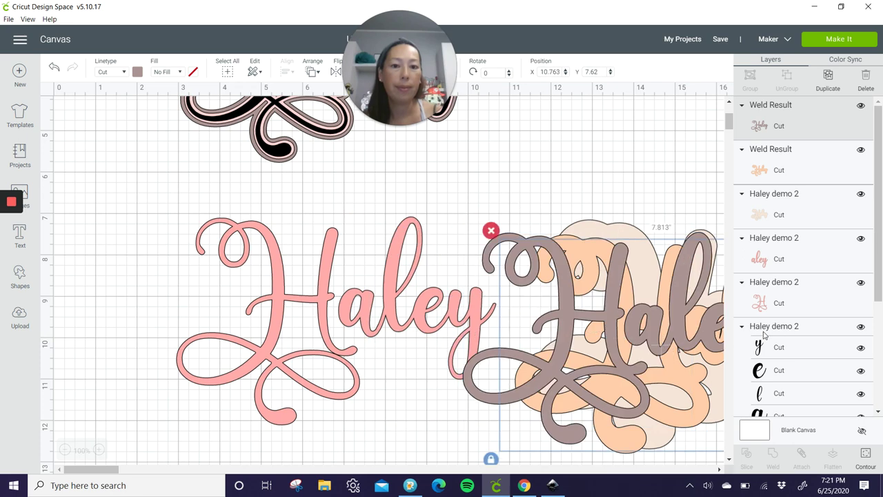
drag(163, 244, 457, 338)
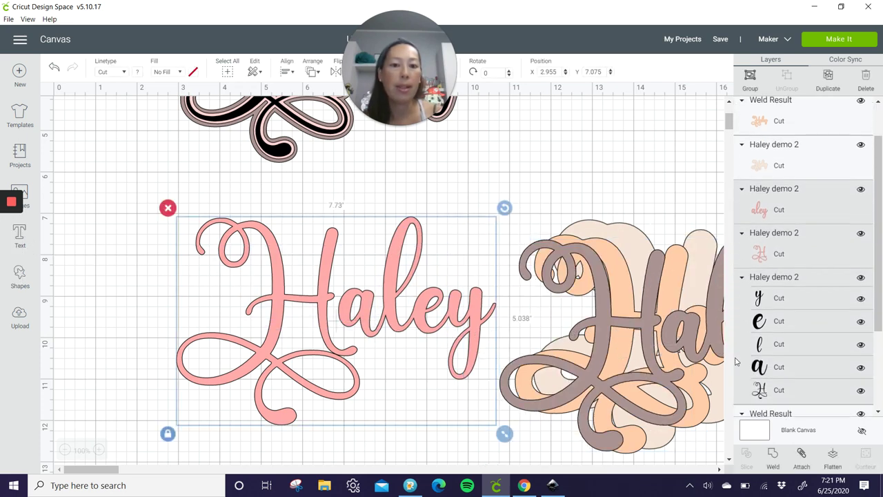
click(773, 456)
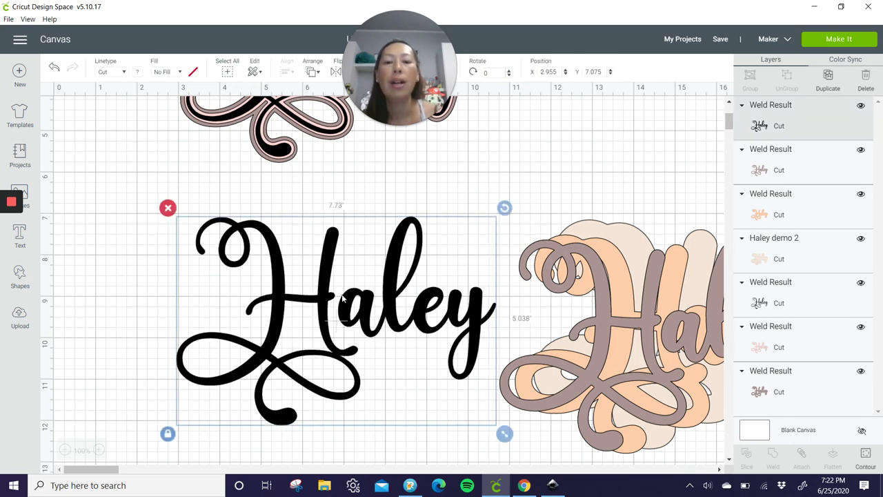
Step: Stack the black Haley on the mauve and peach layers and centre-align all three
drag(343, 298, 708, 330)
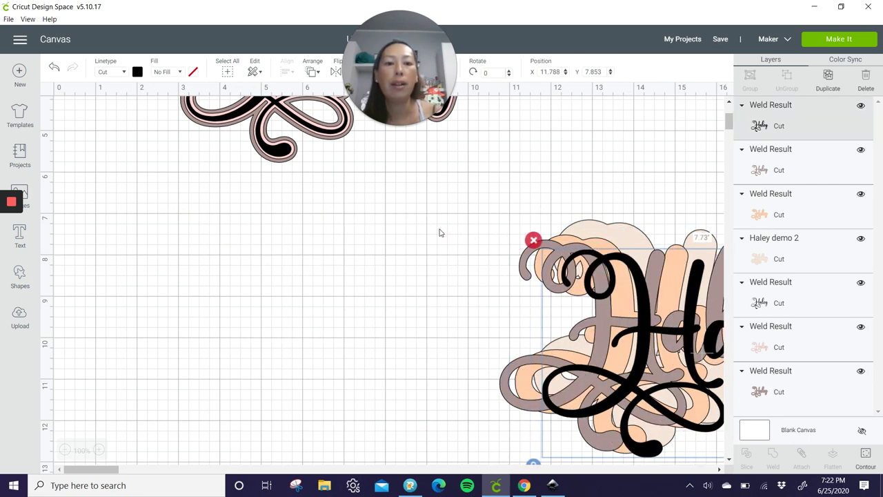
drag(438, 233, 714, 423)
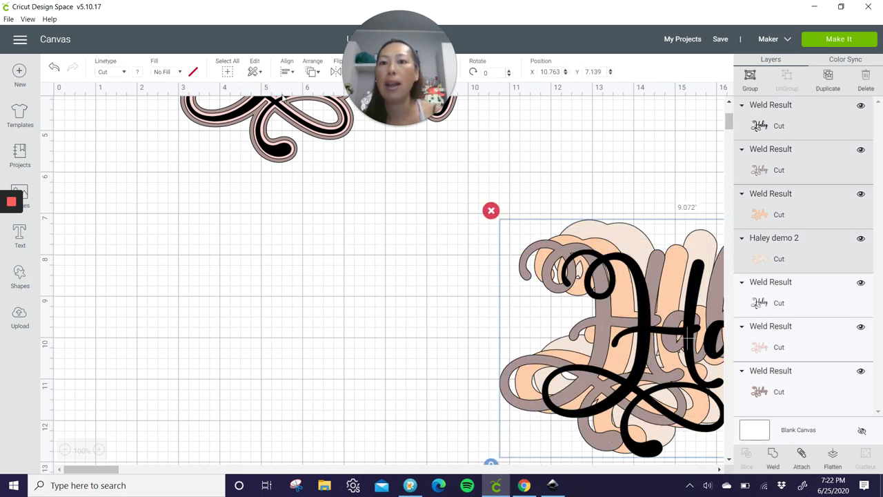
click(287, 72)
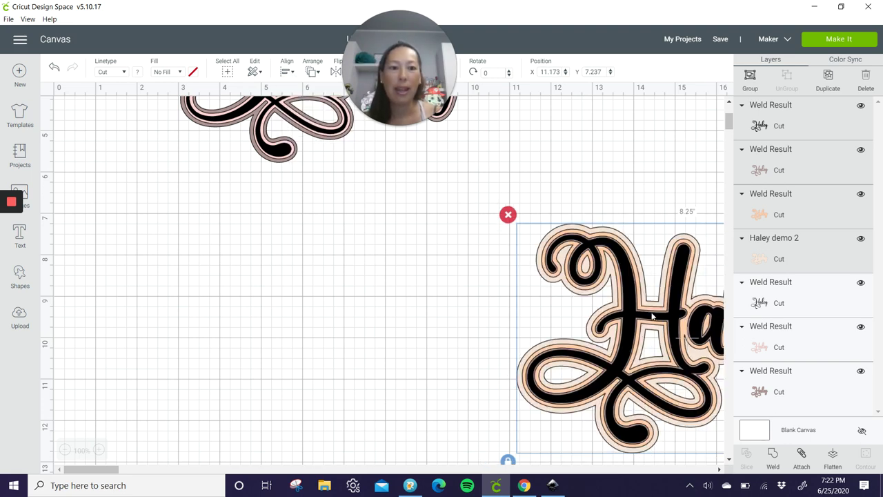
Step: Zoom out to 75% and place the Haley stack beside the upper Haley
drag(587, 304, 247, 289)
scroll(389, 245, up, 3)
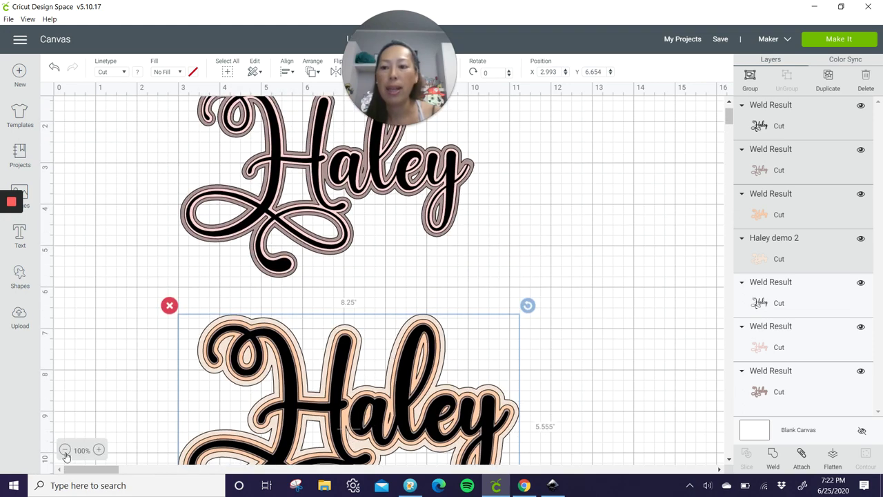
click(65, 450)
scroll(338, 169, up, 2)
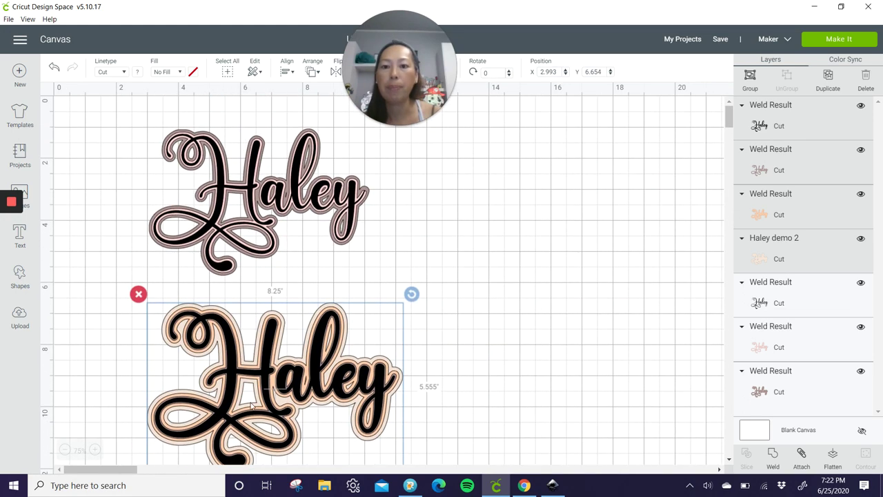
drag(343, 371, 491, 200)
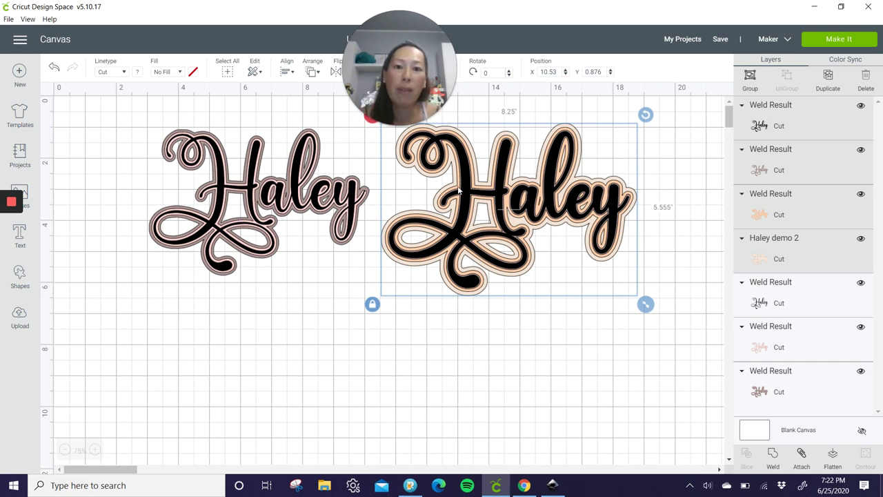
Step: Move the black Haley and its outline layer below the peach design
click(668, 179)
click(550, 200)
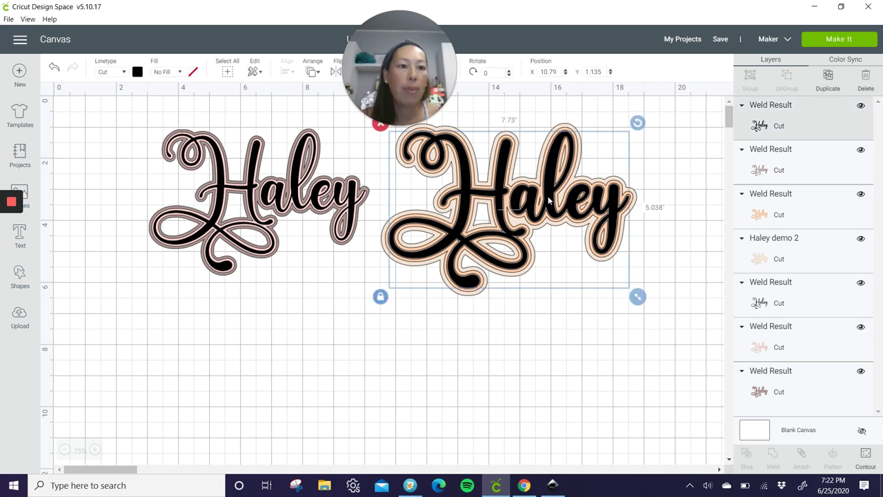
shift+click(802, 170)
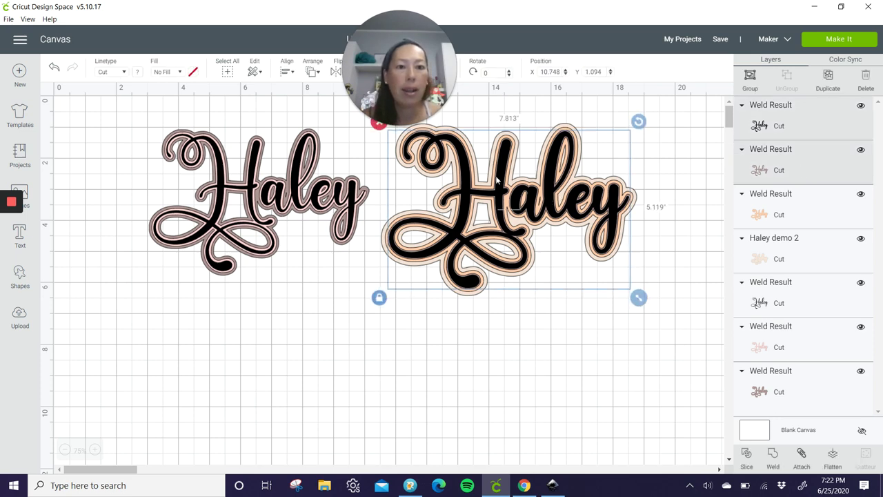
drag(451, 172, 359, 349)
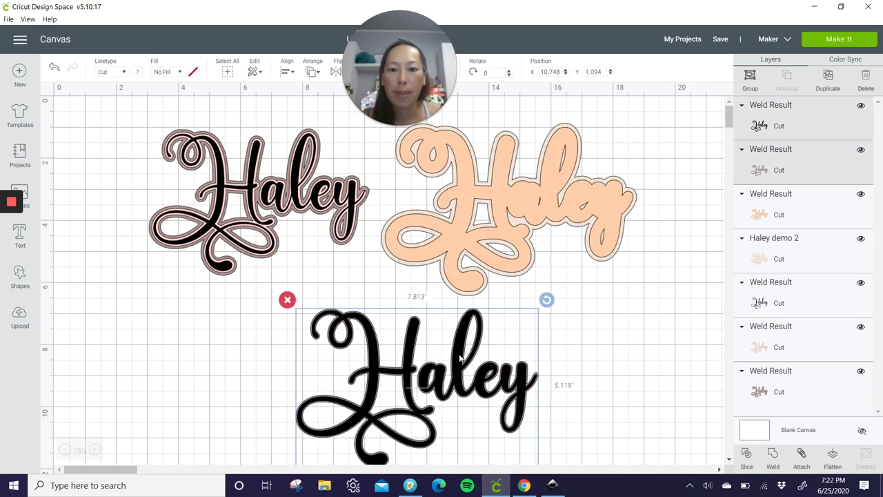
Step: Colour the outline layer dark red and the black Haley script light pink
click(817, 166)
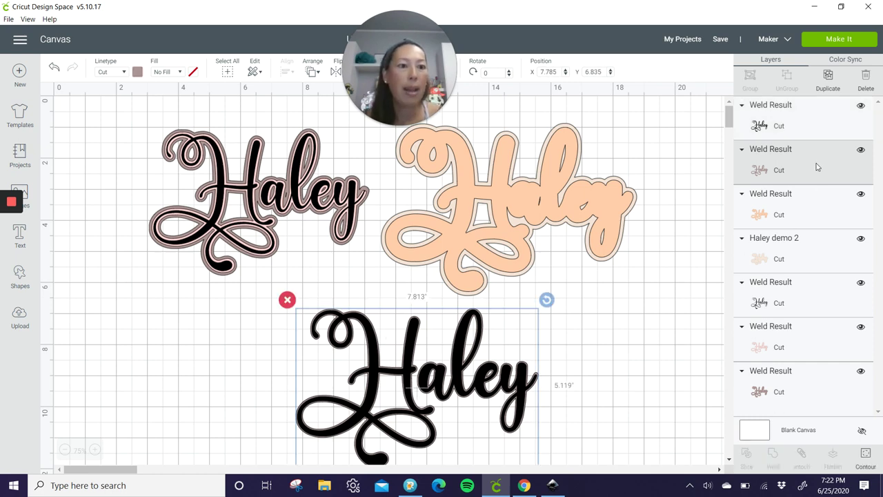
click(138, 72)
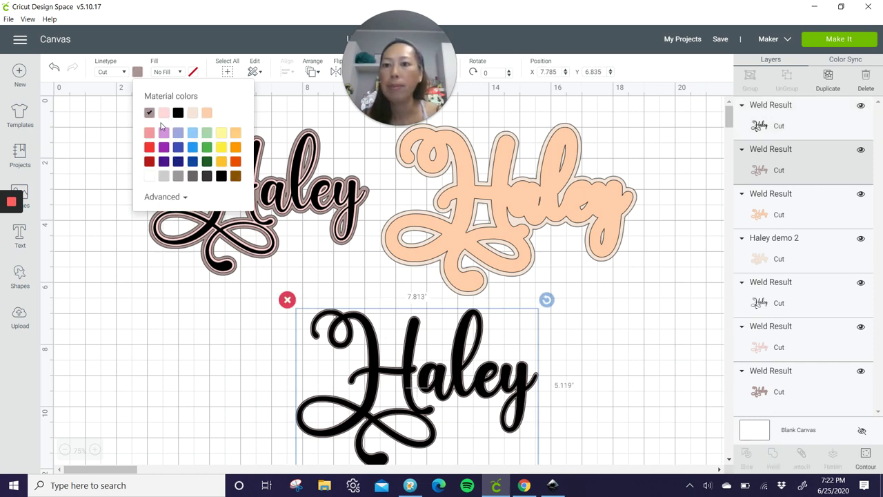
click(149, 161)
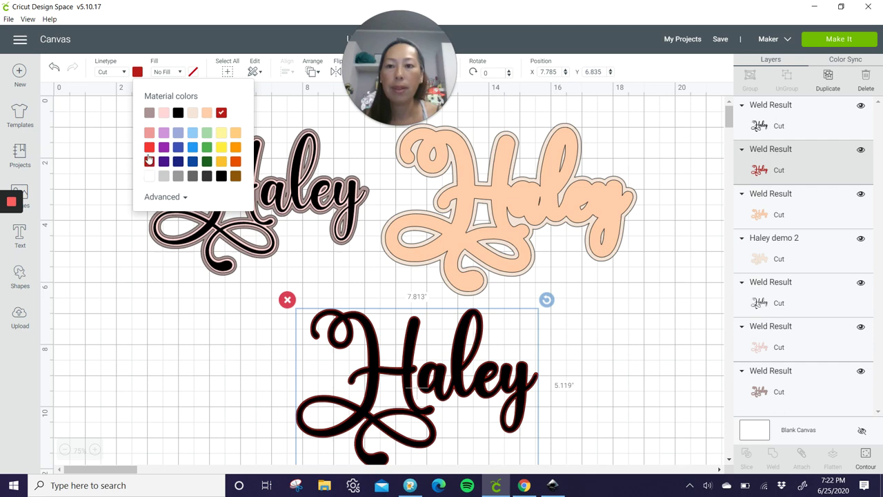
click(759, 131)
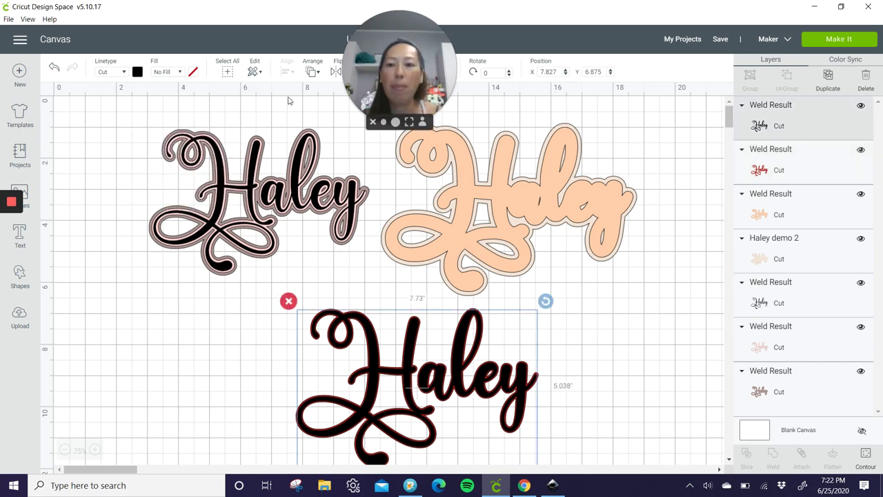
click(138, 72)
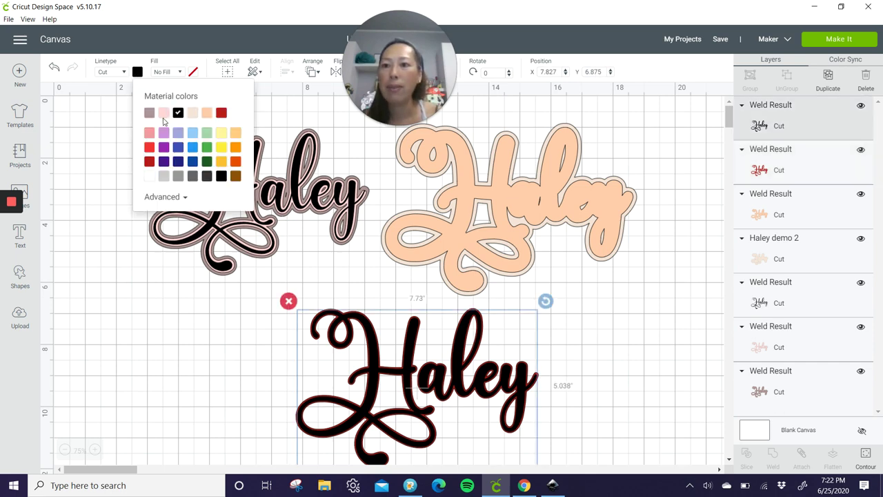
click(163, 114)
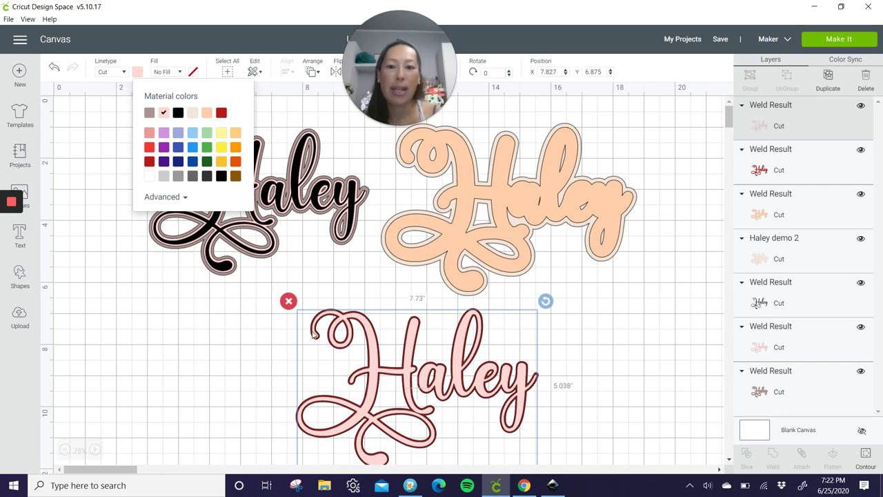
Step: Slide the peach layer under the pink Haley and nudge the beige offset shape
click(543, 220)
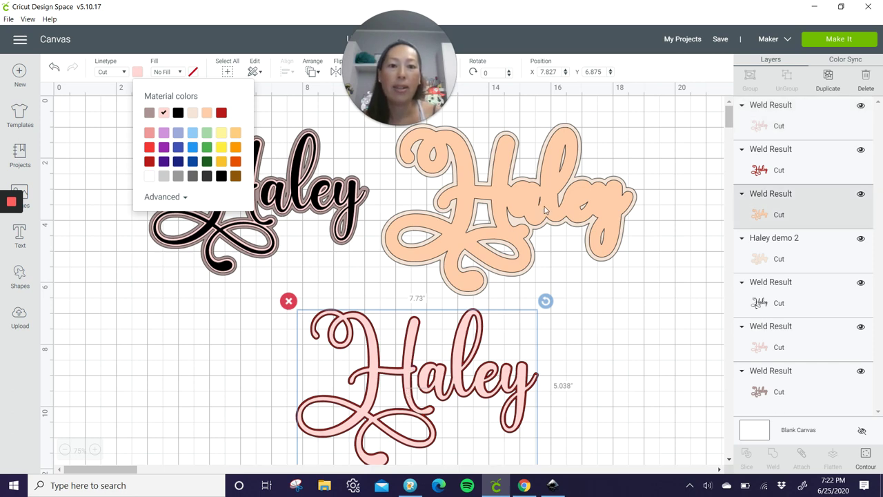
drag(545, 207, 455, 381)
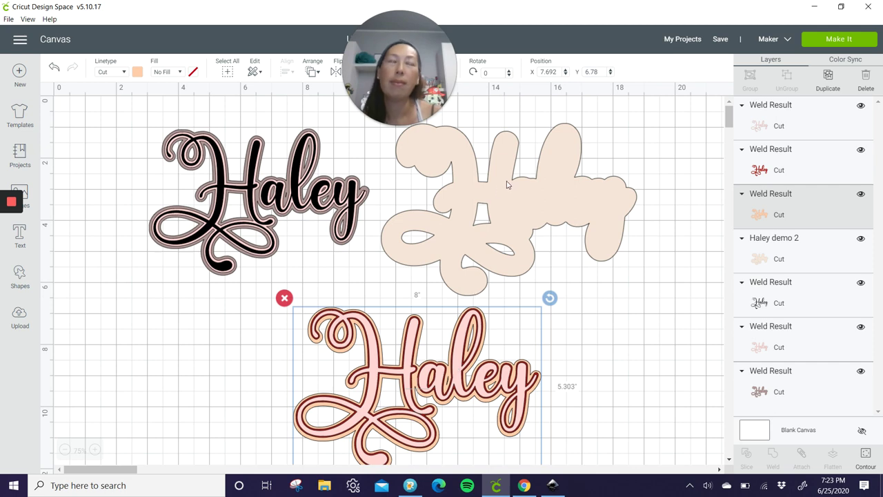
drag(525, 185, 550, 214)
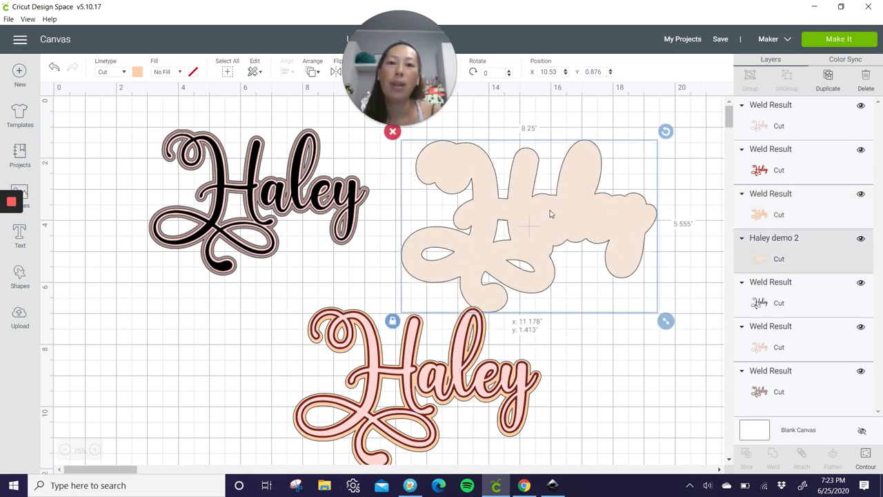
click(552, 485)
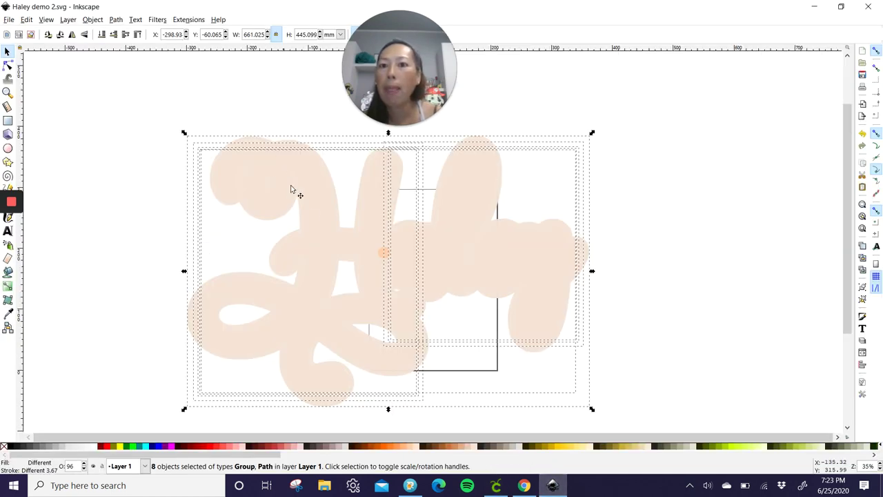
click(307, 209)
click(143, 177)
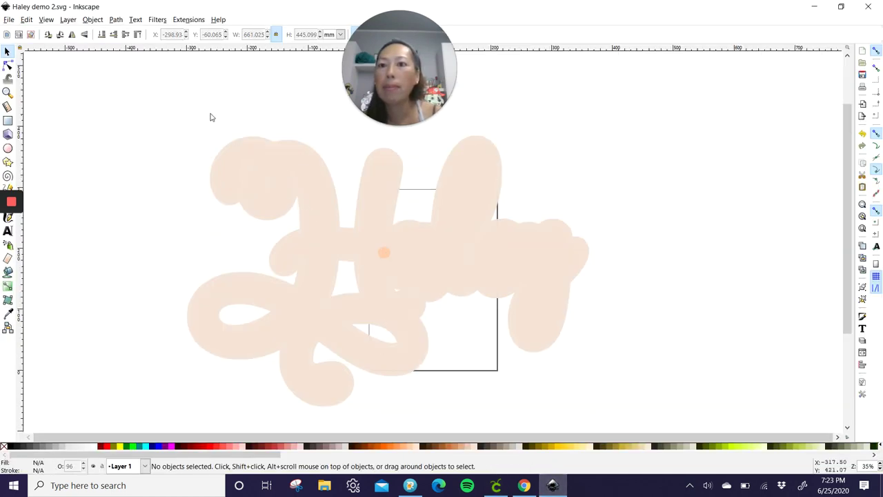
click(495, 486)
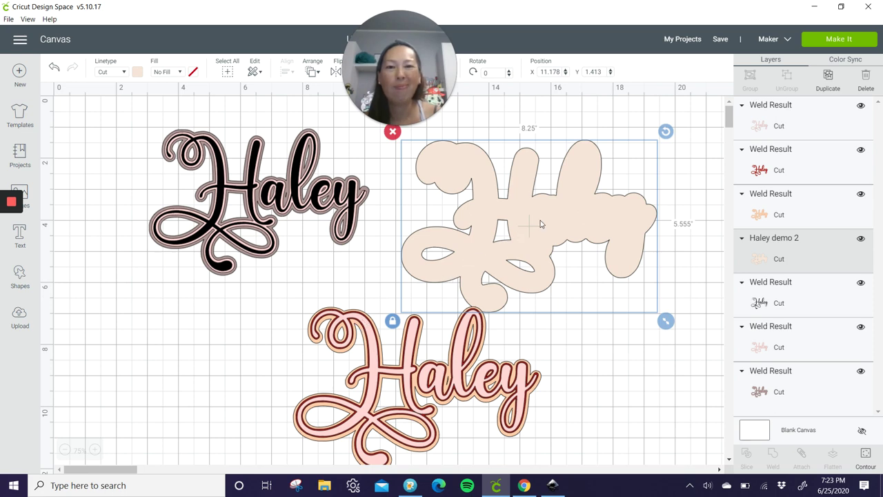
Step: Tuck the beige offset under the pink Haley, then switch to FontLab Pad showing Floristya Script
drag(562, 214, 437, 440)
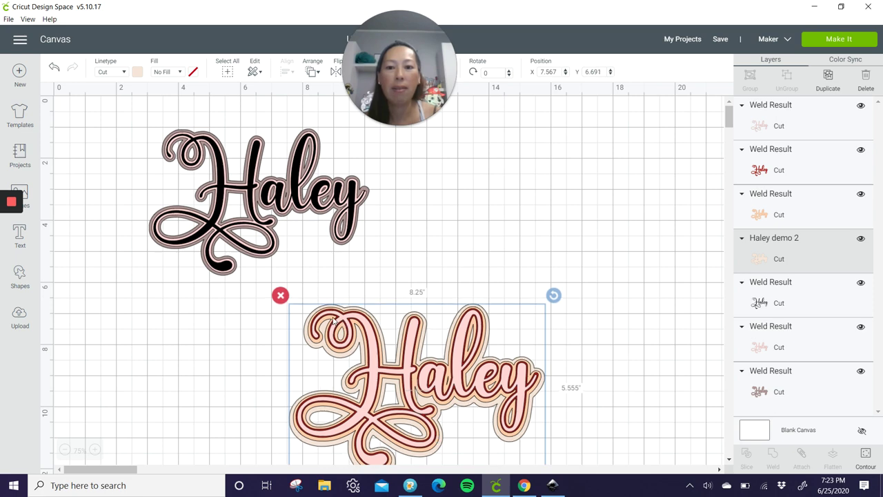
click(629, 309)
scroll(629, 309, down, 4)
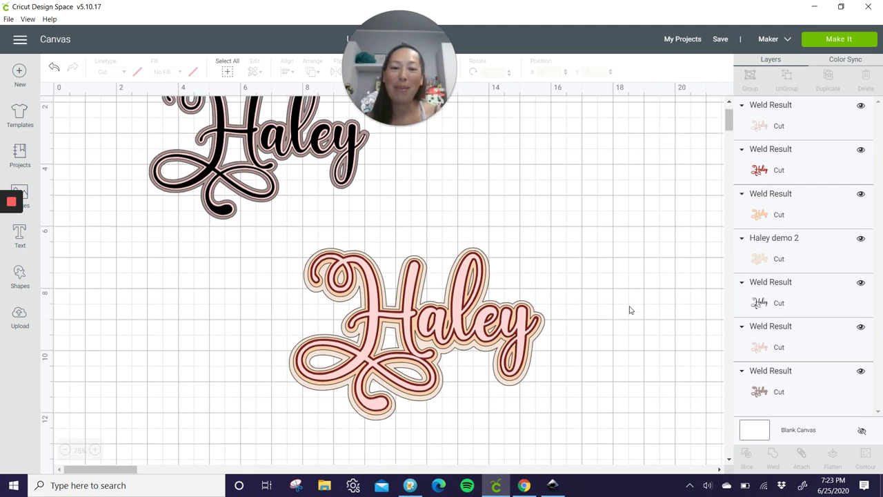
scroll(628, 310, up, 4)
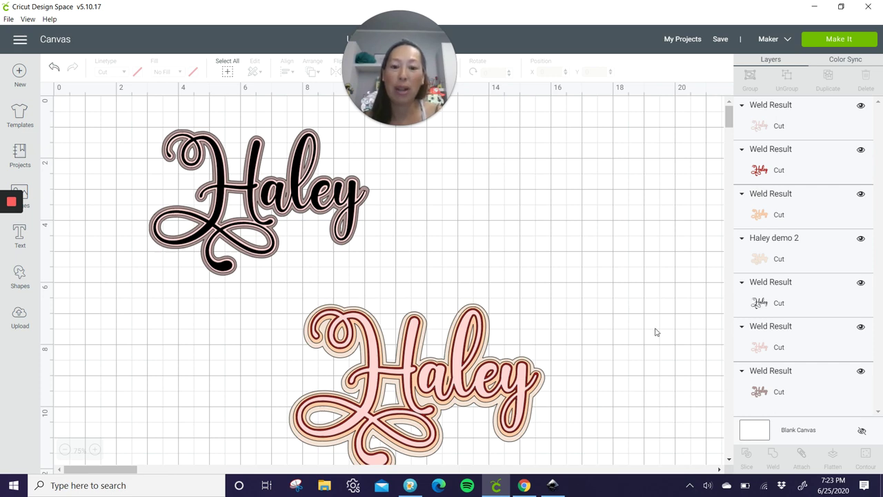
click(410, 485)
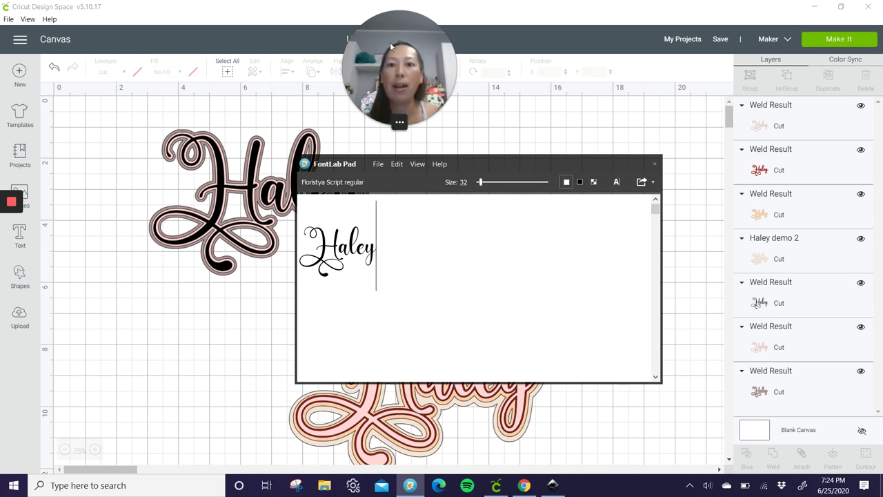
drag(424, 42, 566, 40)
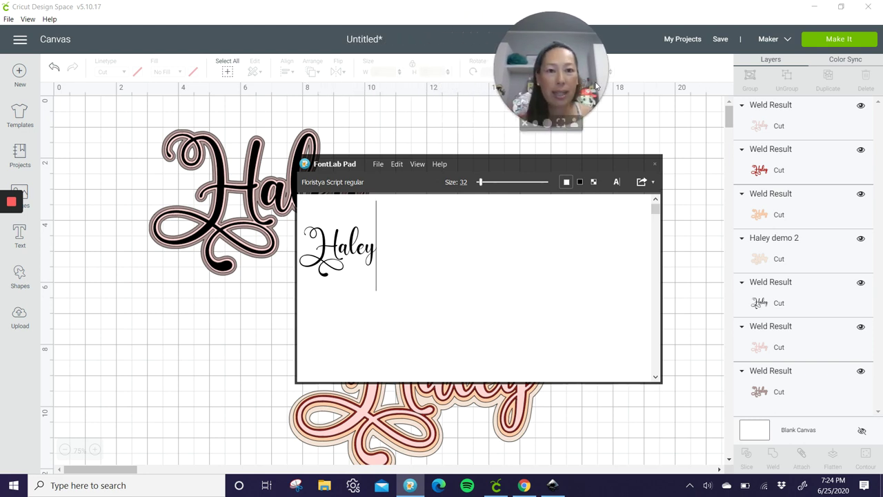
drag(571, 75, 485, 68)
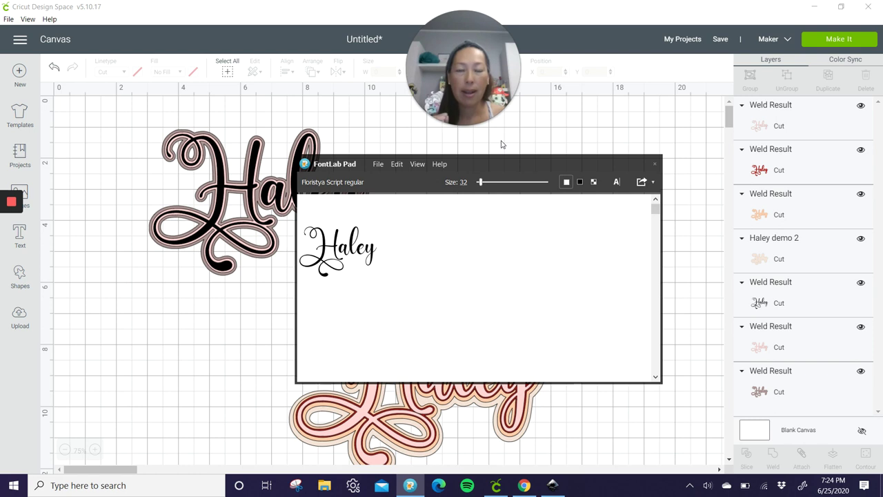